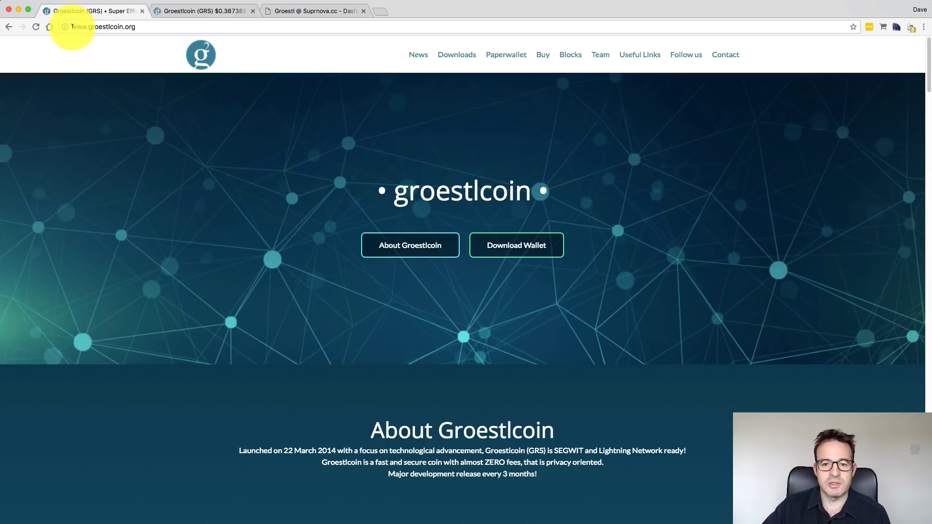
Step: View Groestlcoin's $0.387385 price and its 2014–2017 price chart on CoinMarketCap
left_click(205, 11)
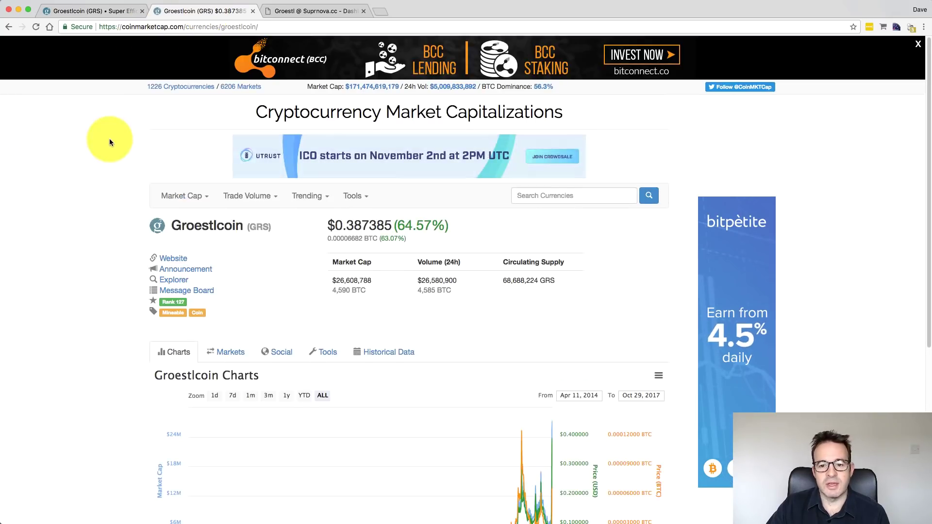
scroll(109, 139, "down", 5)
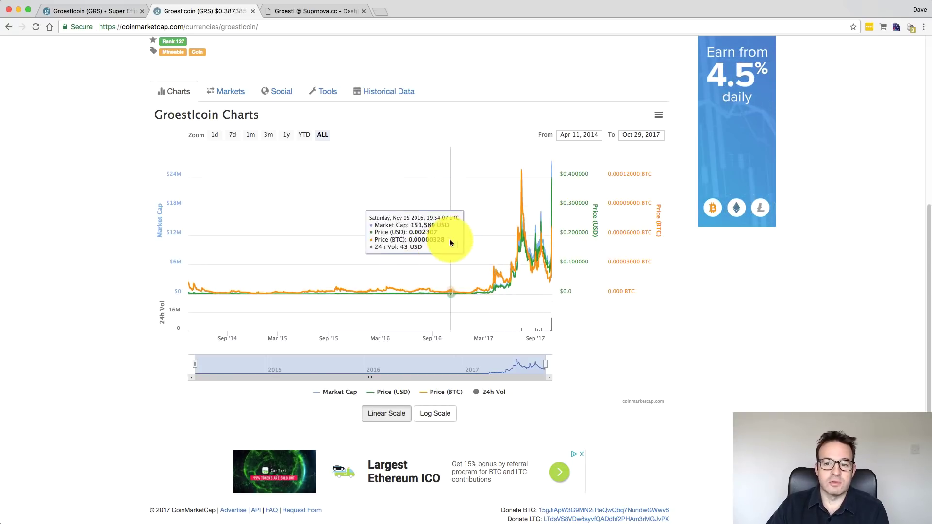
scroll(439, 243, "up", 5)
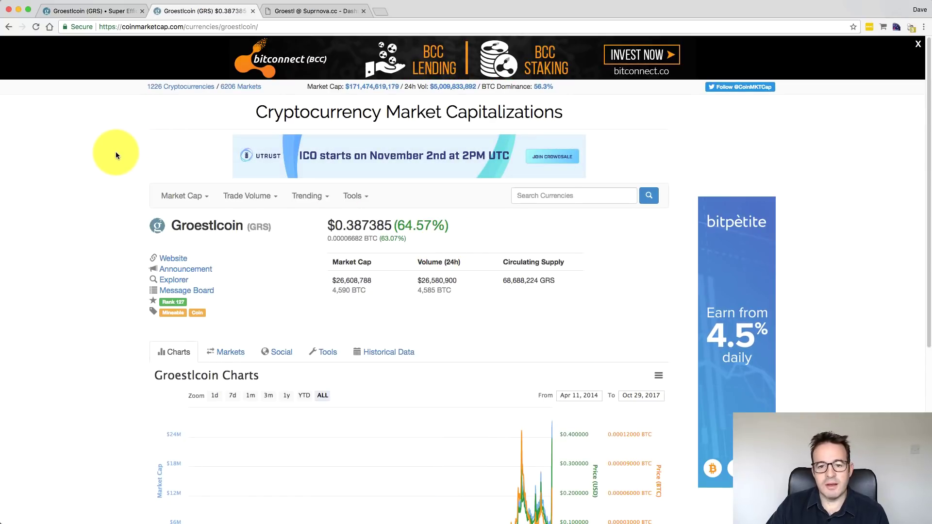
Step: Return to the groestlcoin.org homepage and close the CoinMarketCap Groestlcoin tab
left_click(89, 13)
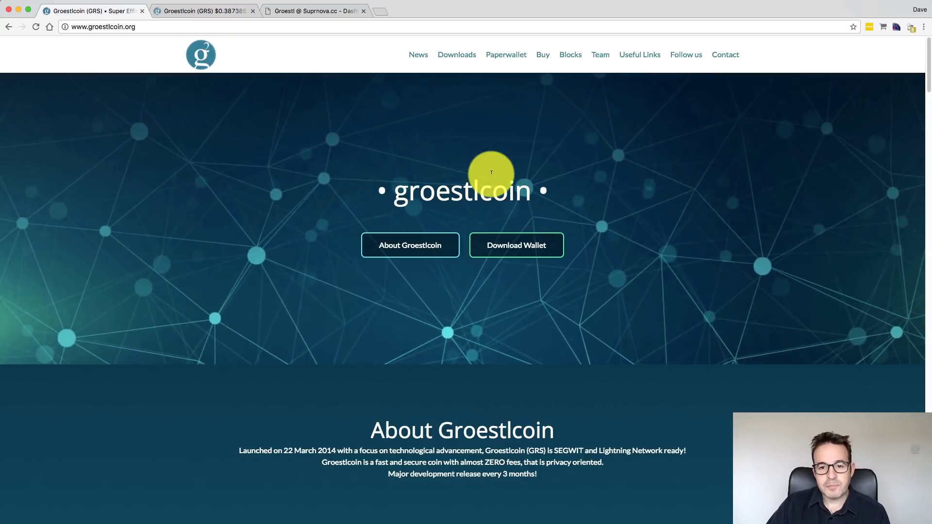
scroll(288, 270, "down", 1)
scroll(288, 270, "down", 3)
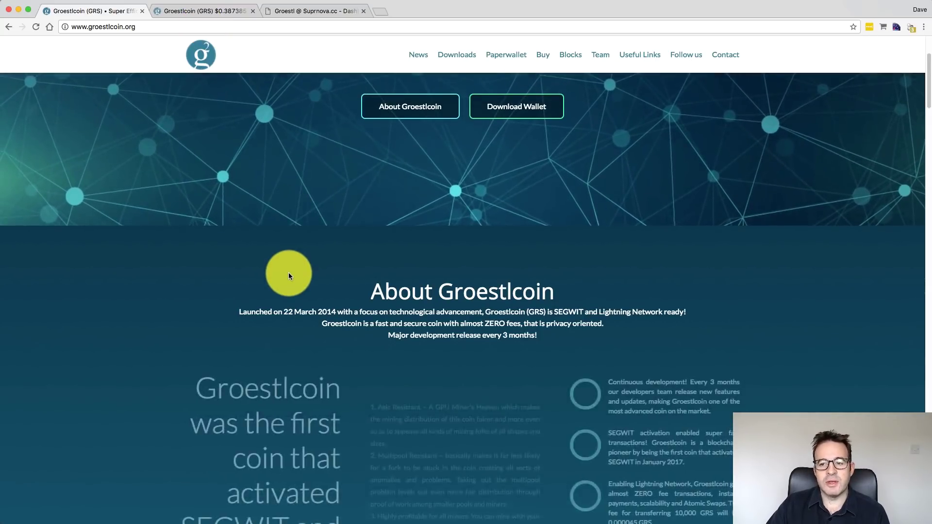
scroll(289, 270, "up", 3)
mouse_move(526, 57)
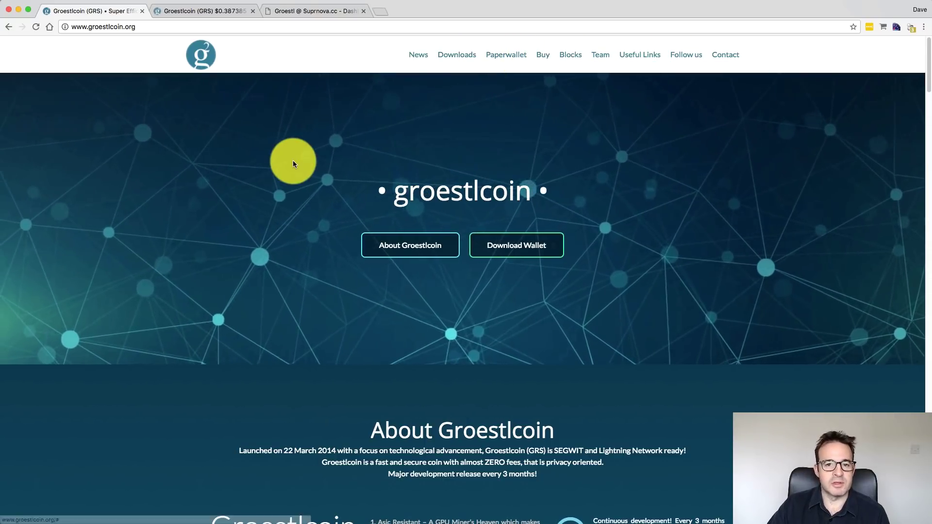
left_click(252, 11)
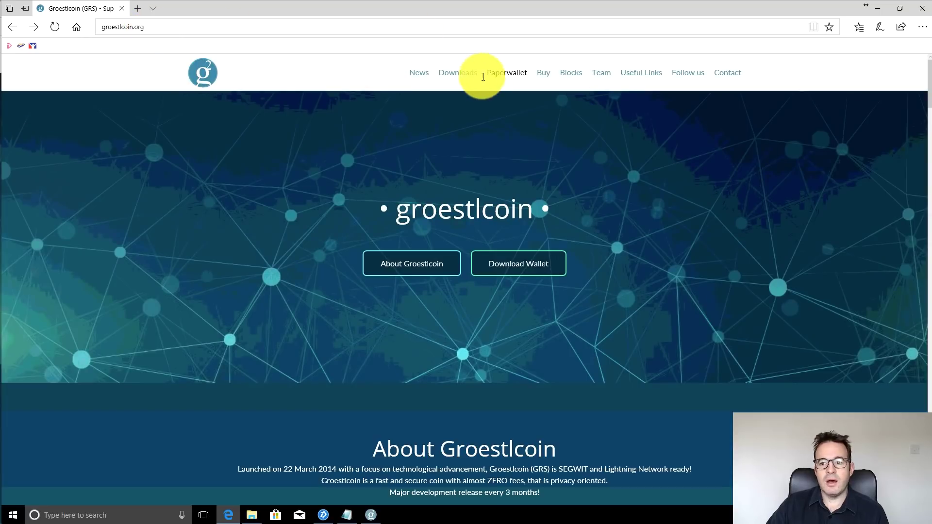
Step: Go to groestlcoin.org Downloads and get the Groestlcoin Core Windows 64Bit build
left_click(459, 76)
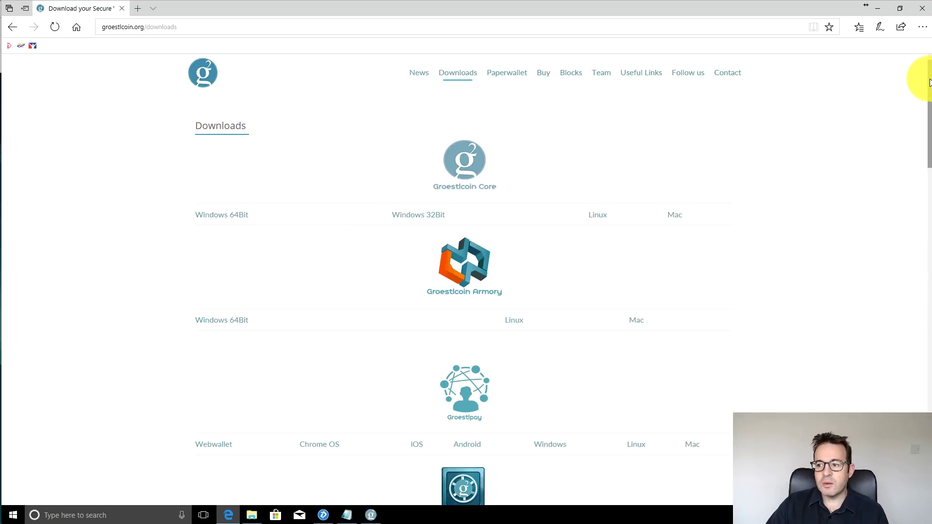
left_click_drag(928, 78, 928, 105)
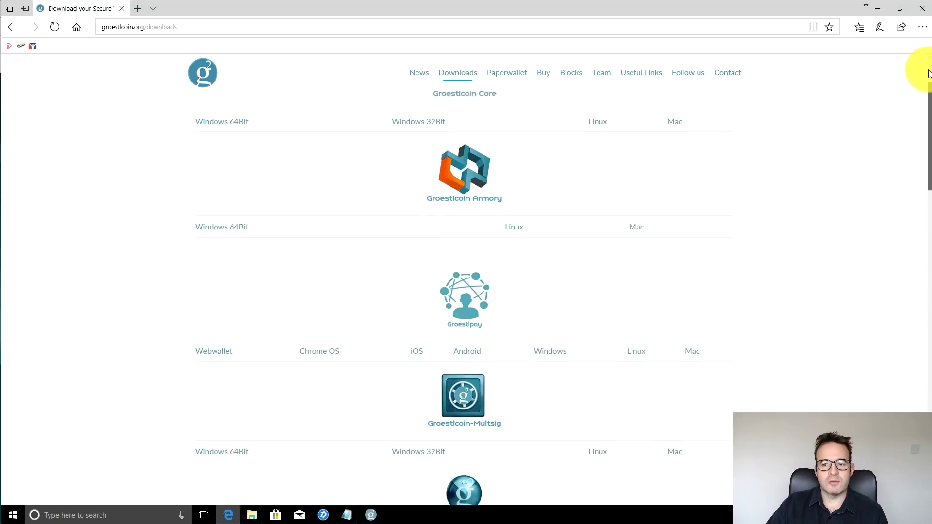
scroll(922, 58, "up", 2)
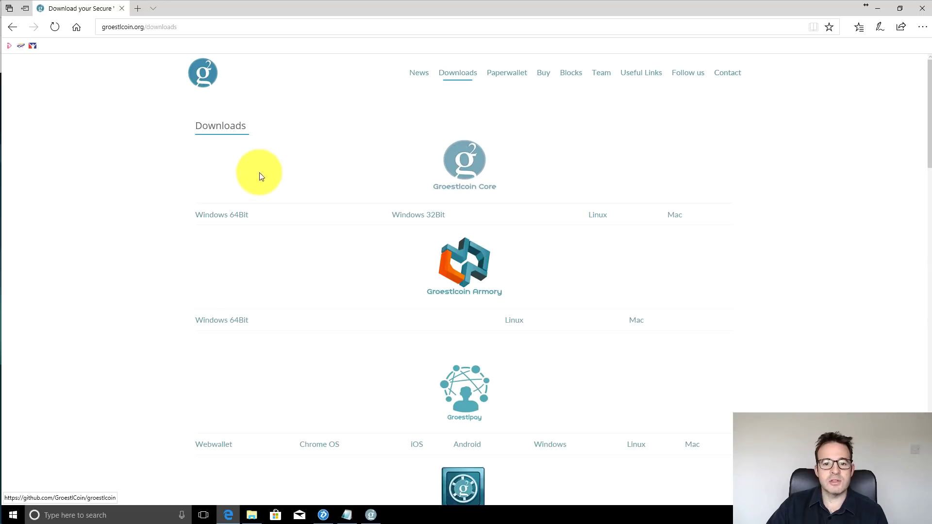
left_click(225, 216)
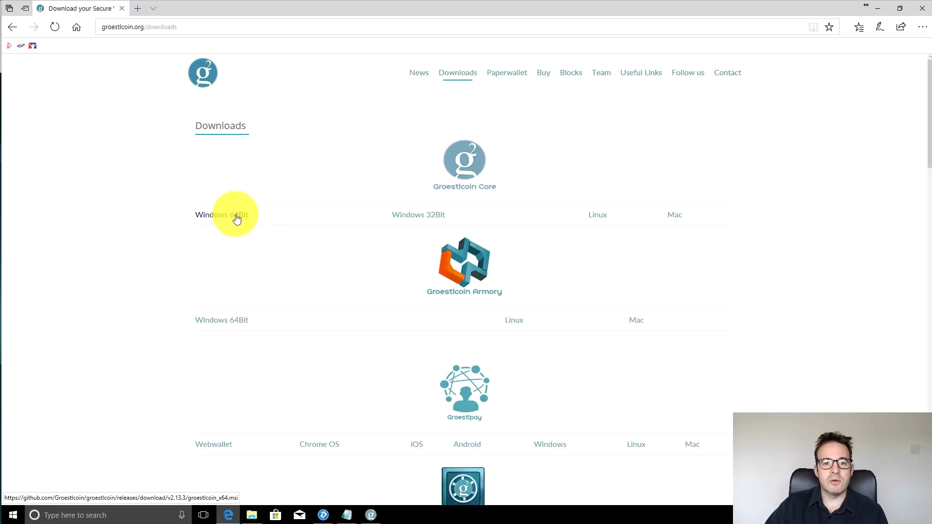
Step: Minimize the browser and nudge the Groestlcoin Core wallet window up and left
left_click(878, 10)
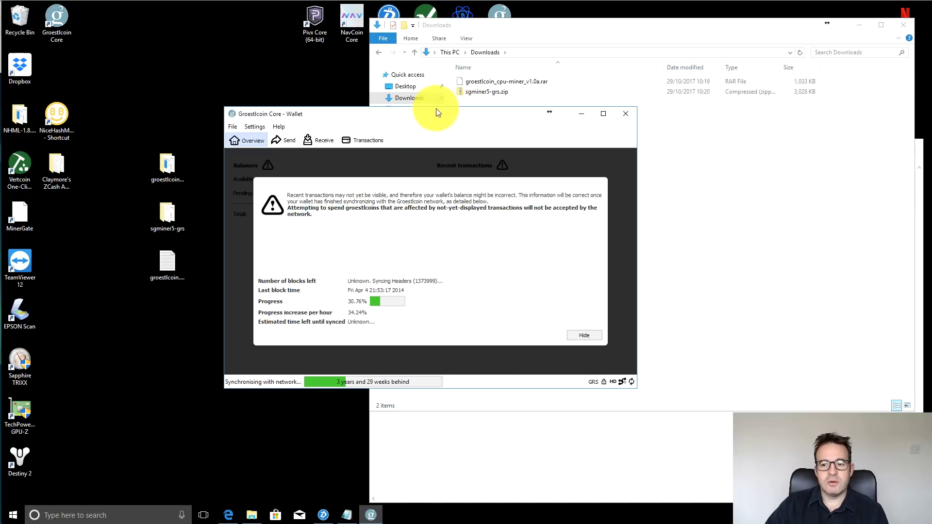
left_click_drag(436, 112, 427, 106)
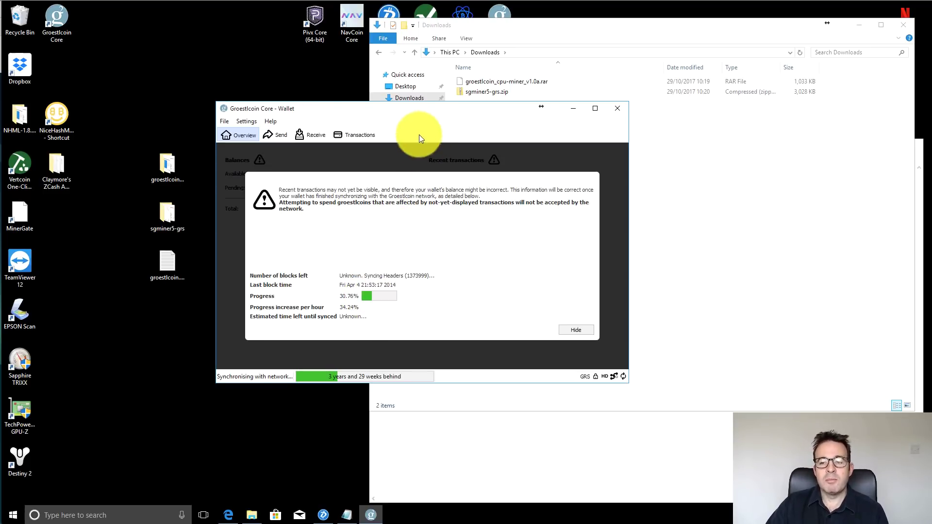
left_click_drag(415, 109, 413, 98)
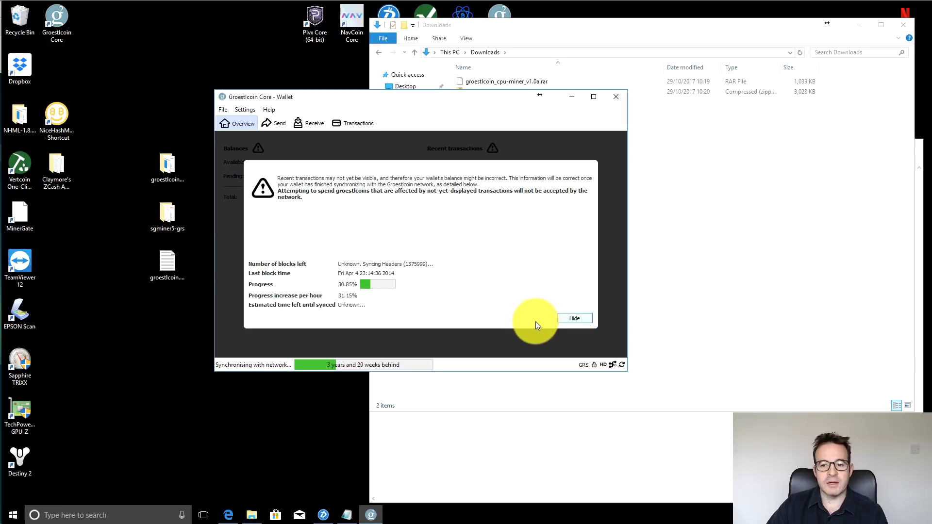
Step: Hide the sync notice, then view the suprnova payment request's receiving address on the Receive page
left_click(573, 319)
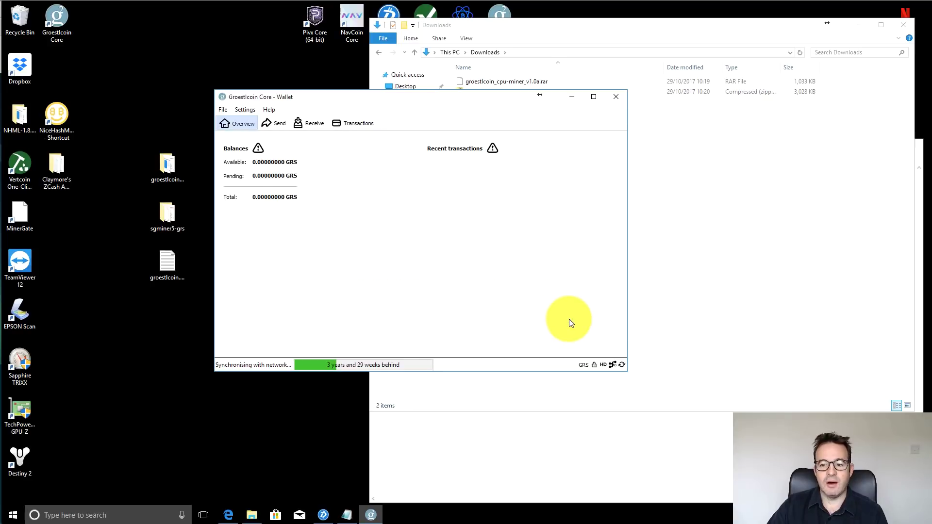
left_click(310, 124)
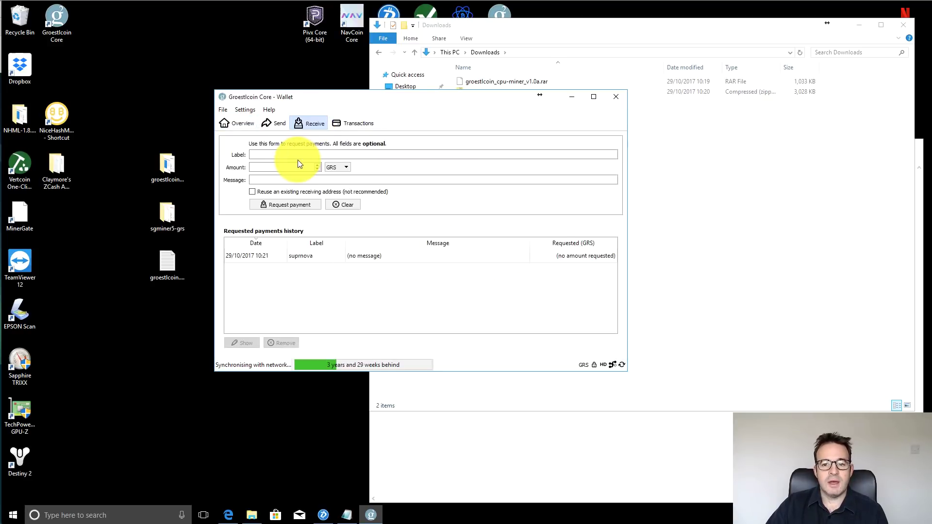
left_click(303, 255)
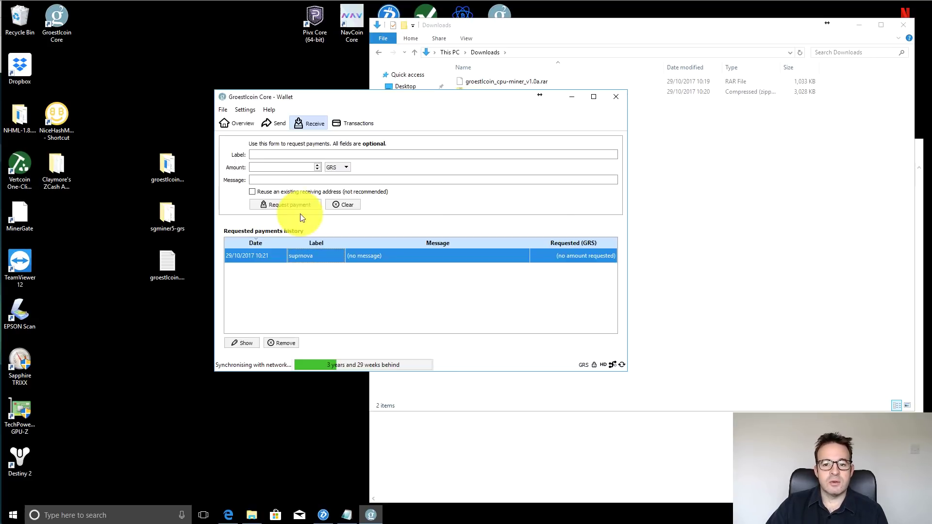
left_click(294, 155)
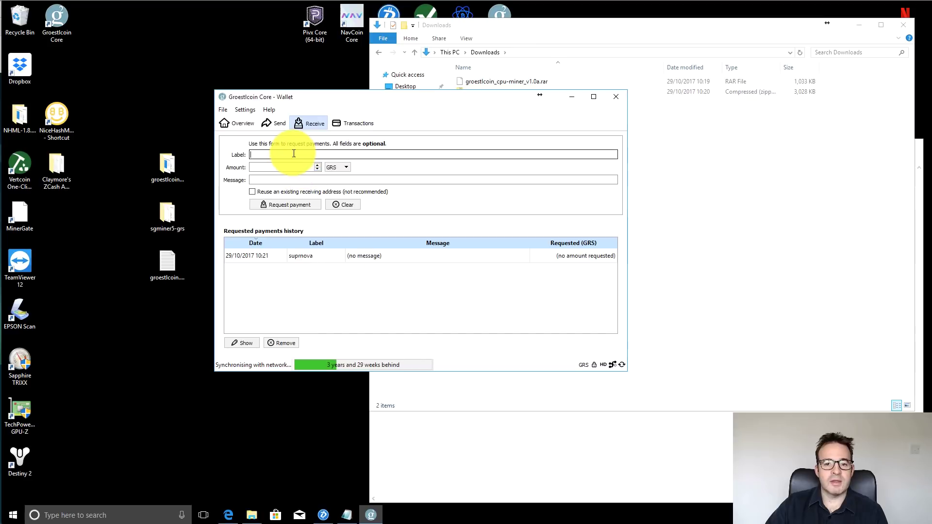
double_click(305, 257)
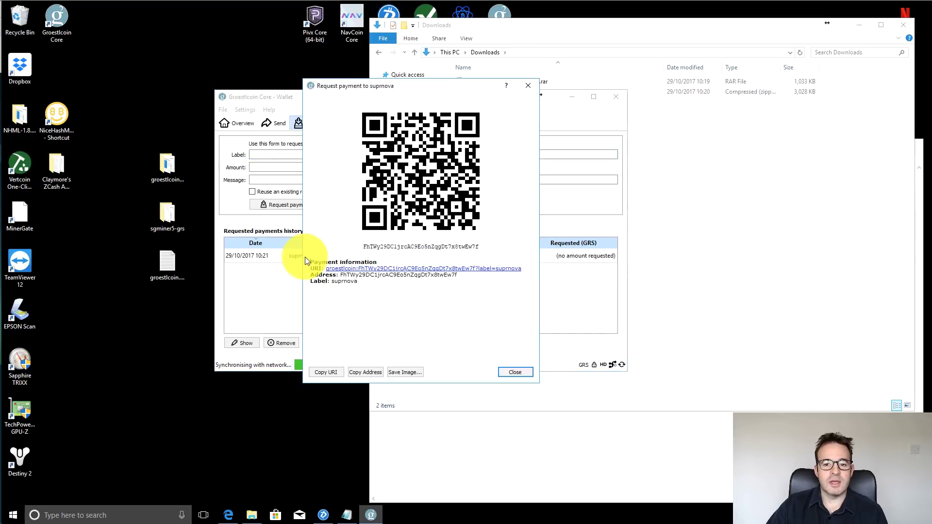
double_click(352, 274)
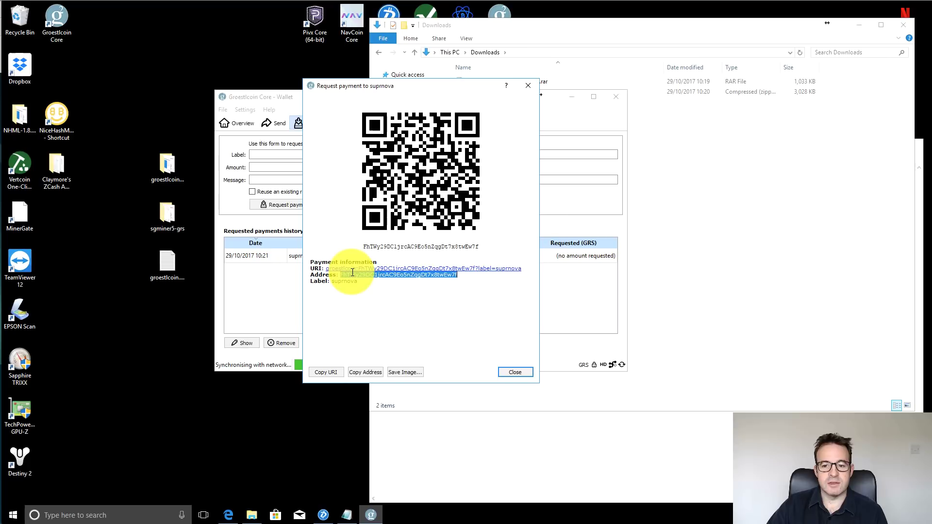
left_click(450, 291)
left_click(513, 371)
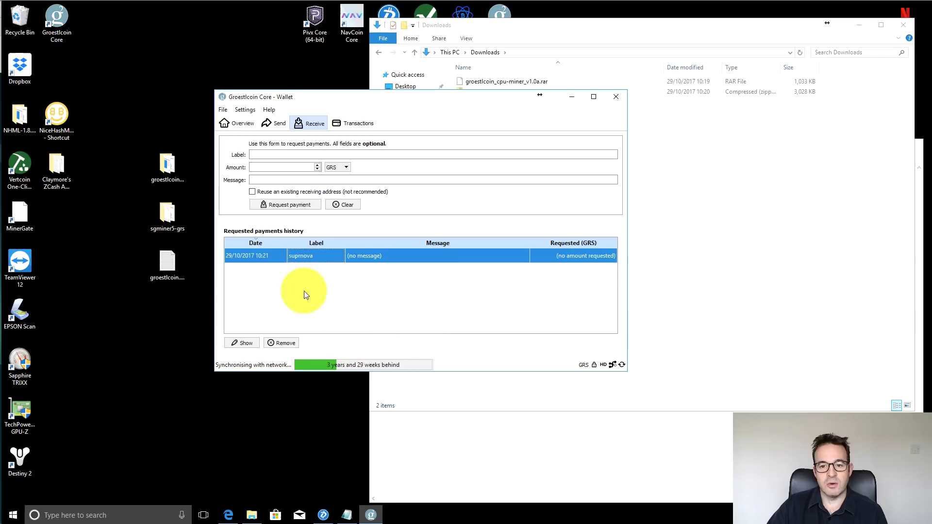
left_click(237, 127)
left_click_drag(271, 97, 271, 91)
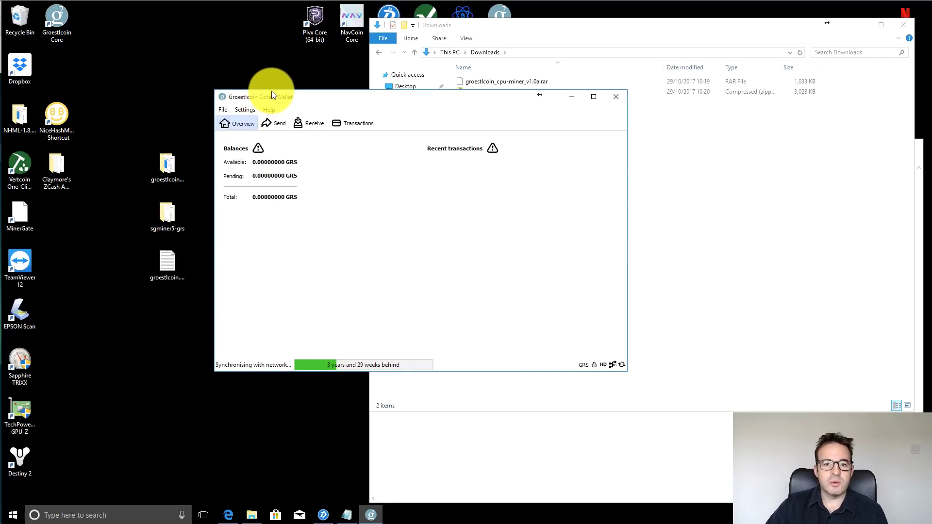
left_click(252, 102)
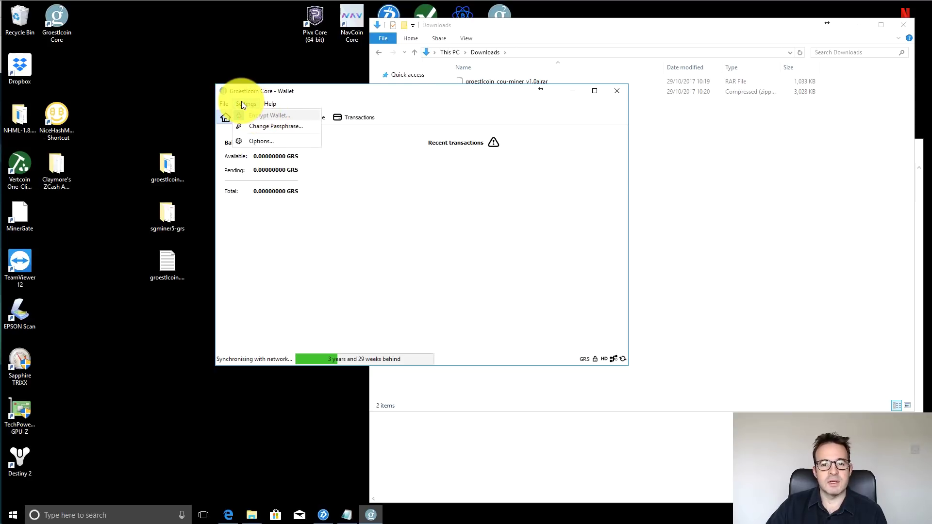
left_click(223, 104)
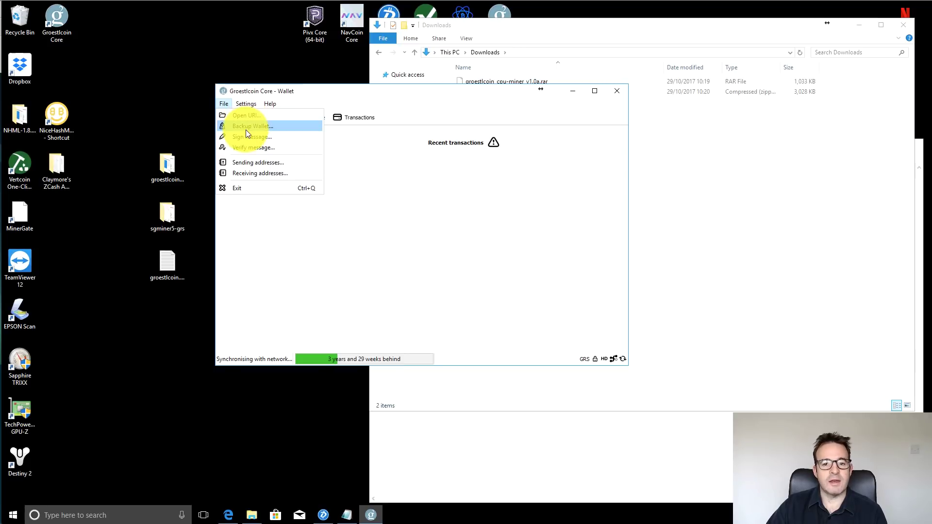
left_click(397, 203)
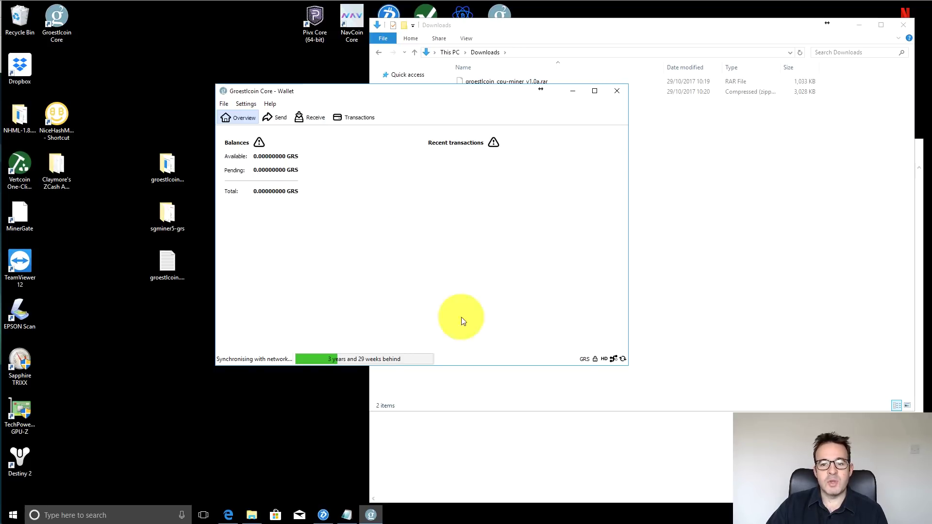
left_click(311, 117)
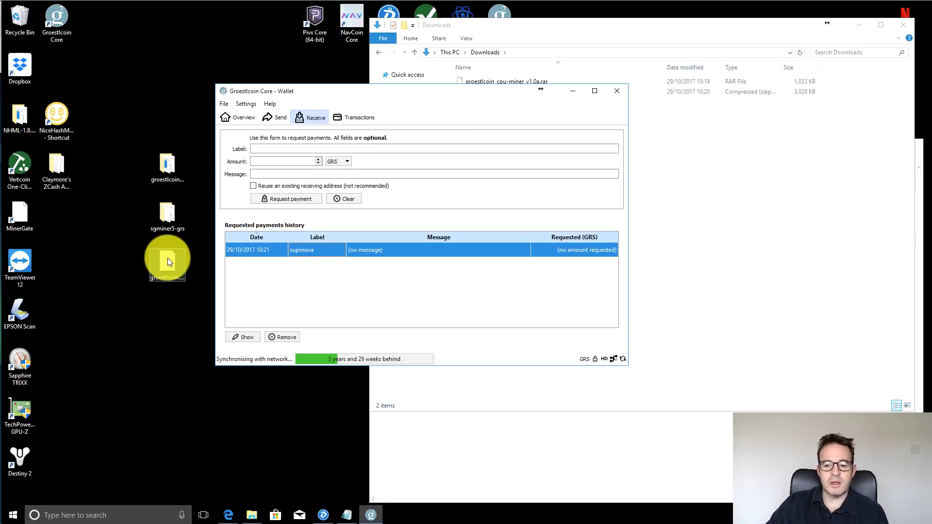
Step: Bring the groestlcoin.txt miner notes forward, then switch the wallet to Overview and minimize it
left_click(347, 517)
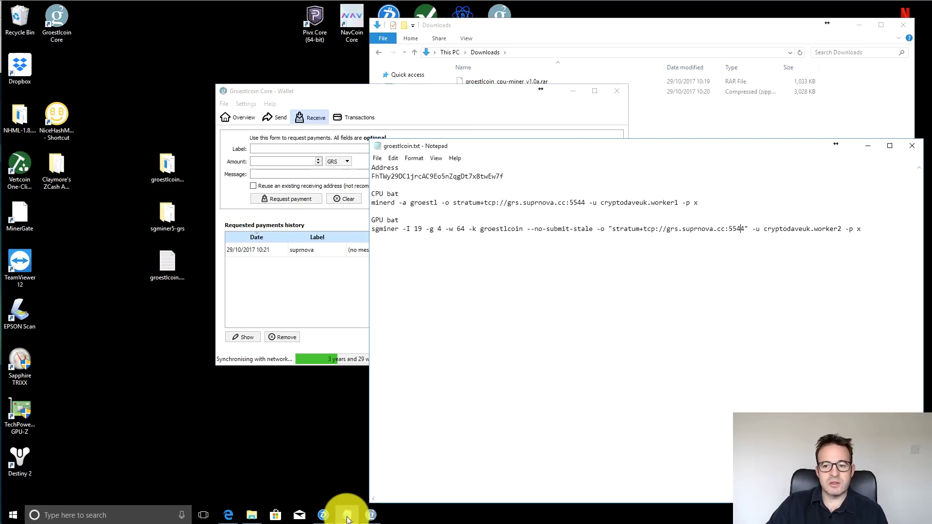
mouse_move(494, 142)
left_mouse_down()
mouse_move(492, 123)
mouse_move(495, 129)
left_mouse_up()
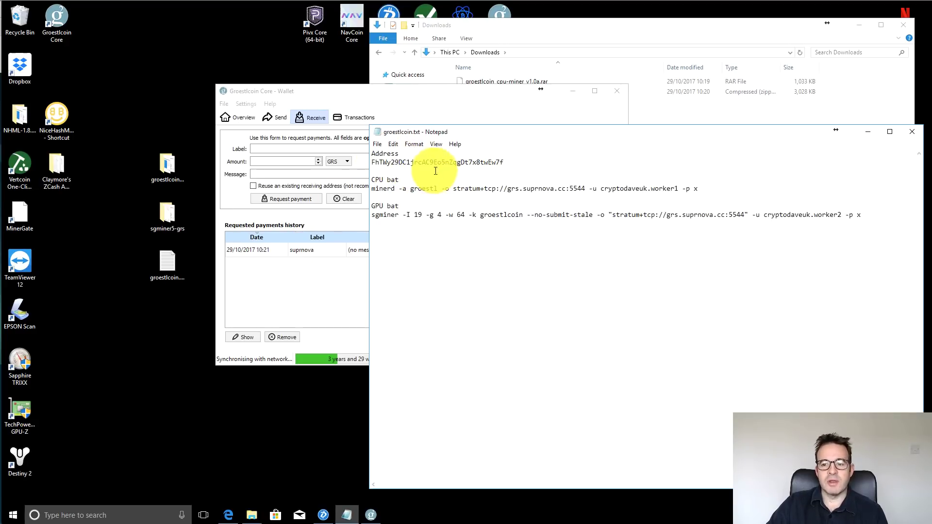
left_click(238, 117)
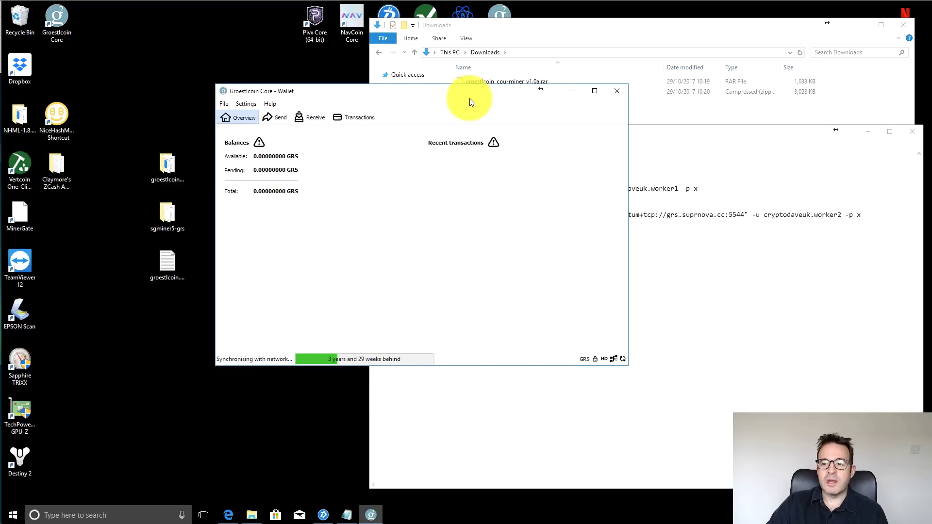
left_click(572, 90)
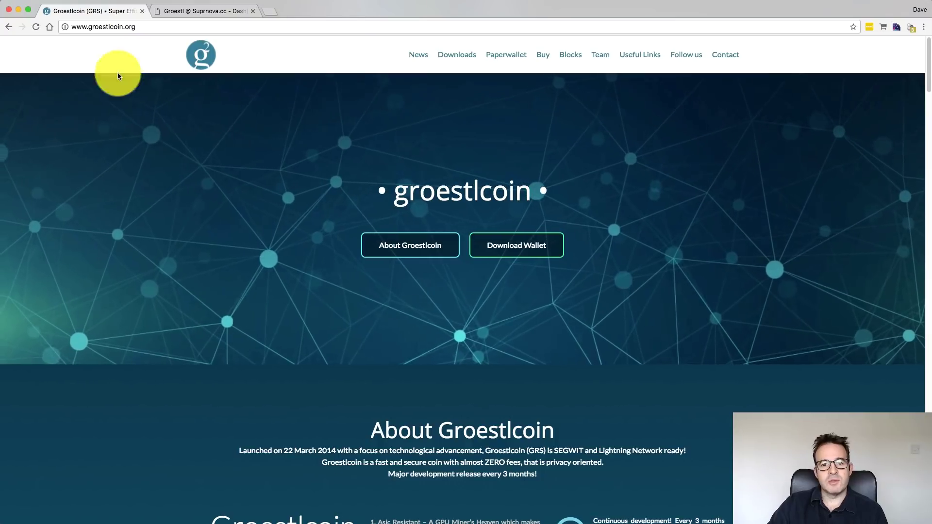
Step: Show the grs.suprnova.cc Groestl pool dashboard and expand the My Account menu
left_click(201, 12)
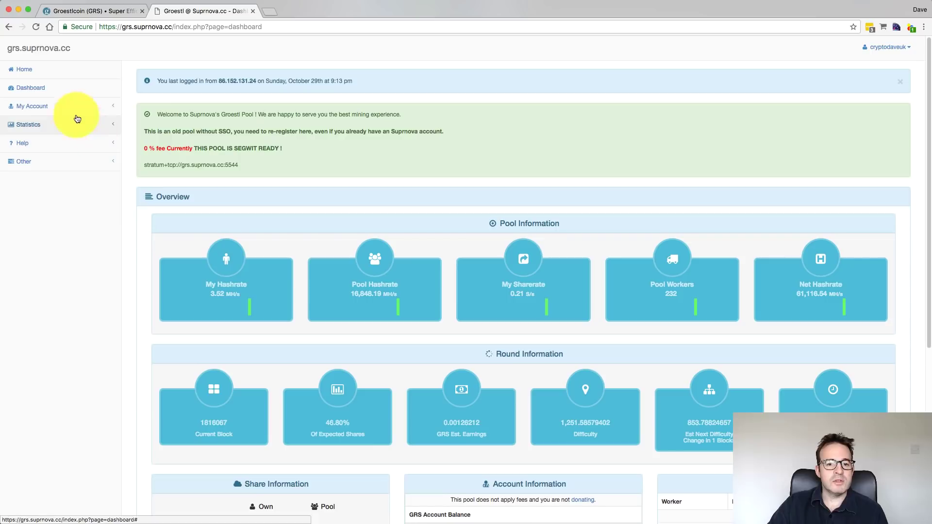
left_click(45, 107)
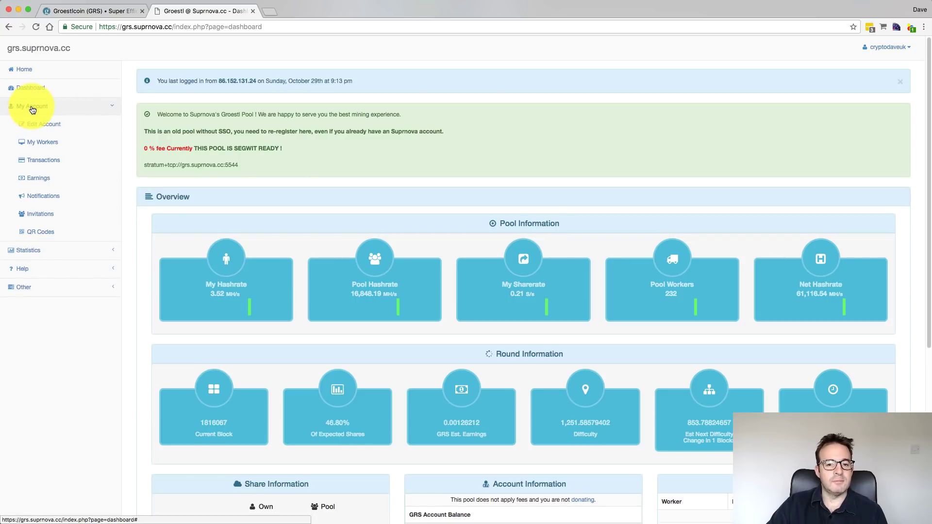
left_click(47, 146)
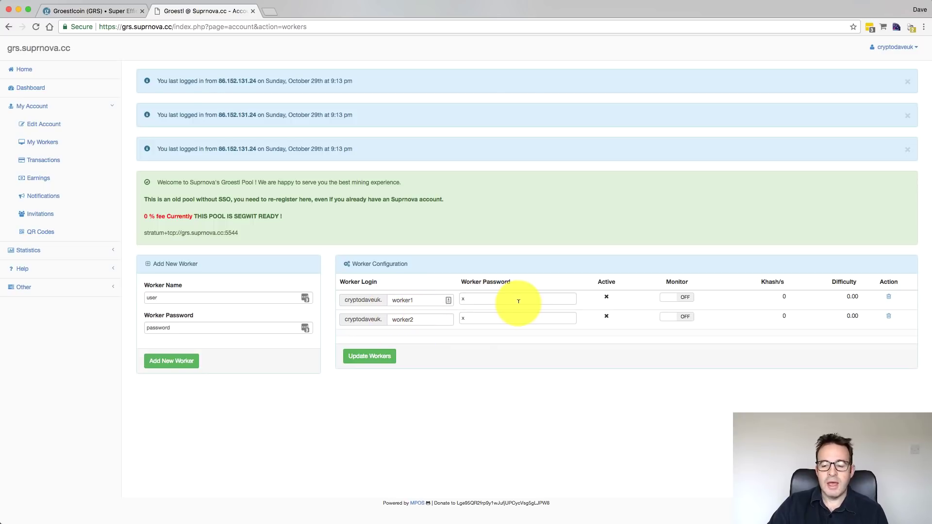
left_click(486, 299)
type("x")
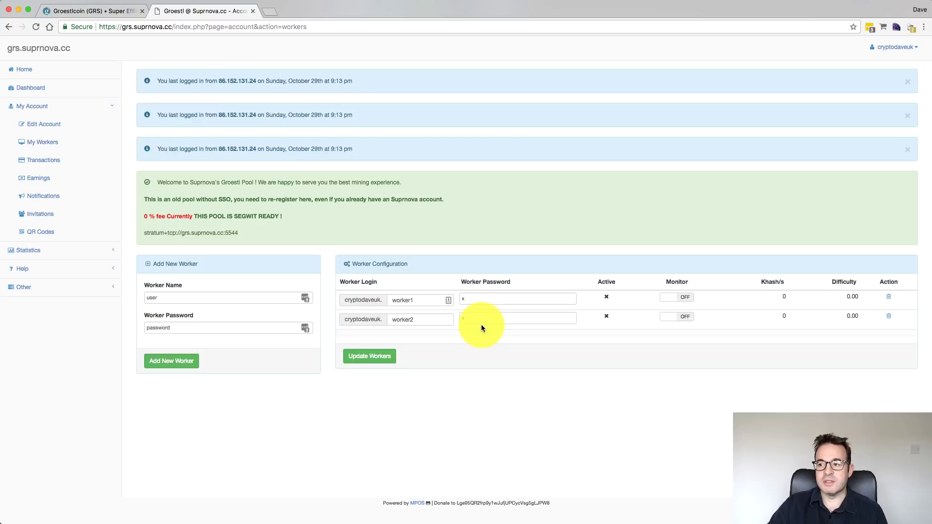
left_click(480, 318)
type("x")
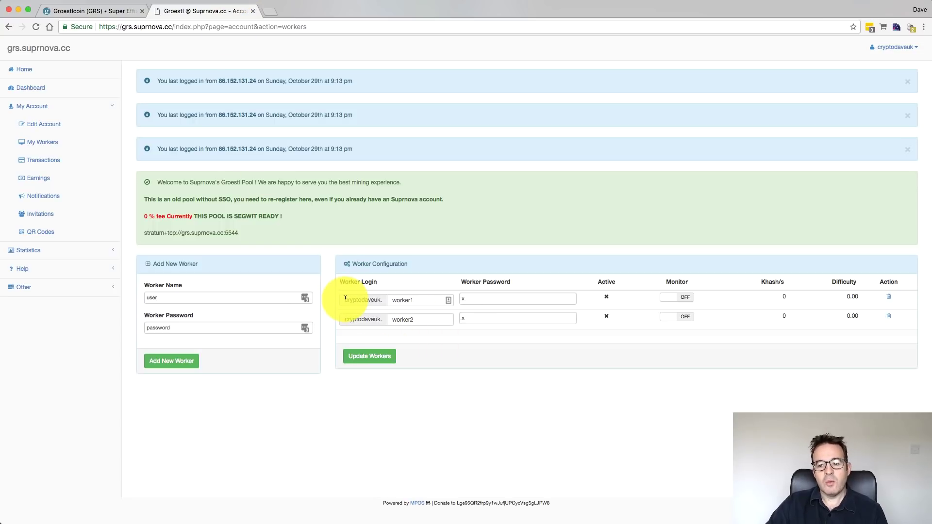
mouse_move(345, 298)
left_mouse_down()
mouse_move(371, 299)
mouse_move(342, 302)
left_mouse_up()
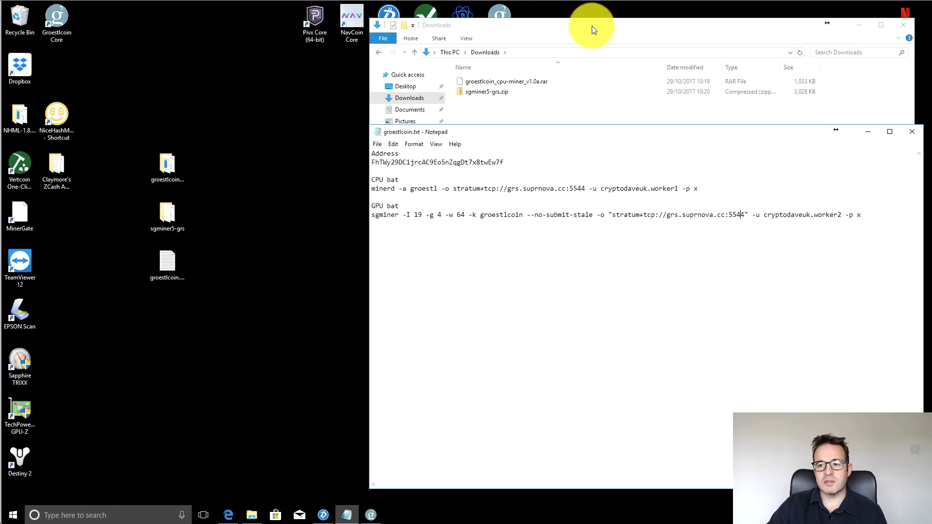
Step: Review both miner archives in Downloads and open the context menu for groestlcoin_cpu-miner_v1.0a.rar
left_click(580, 23)
left_click_drag(564, 26, 536, 45)
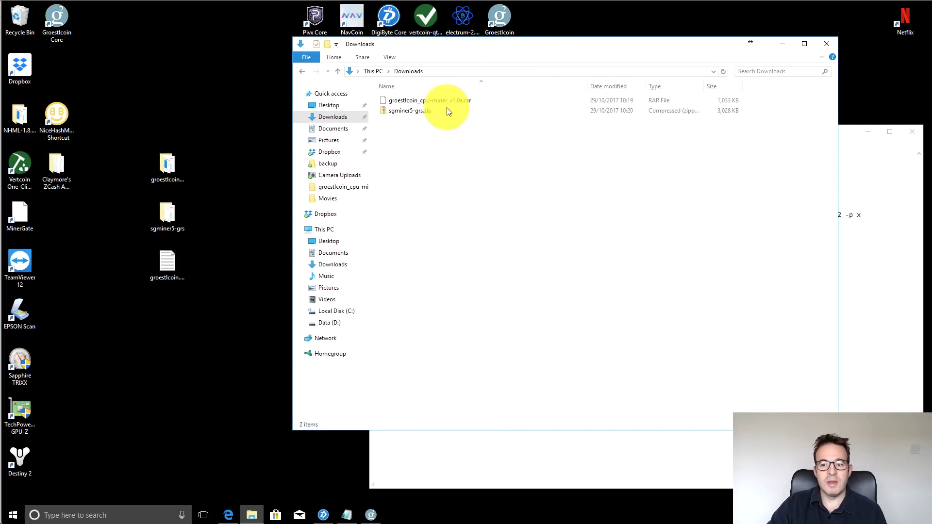
left_click(412, 100)
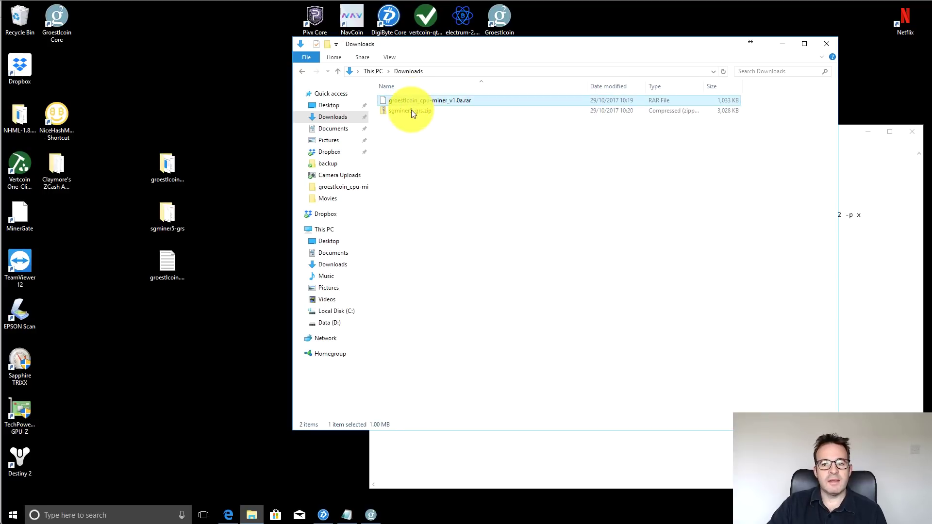
left_click(409, 110)
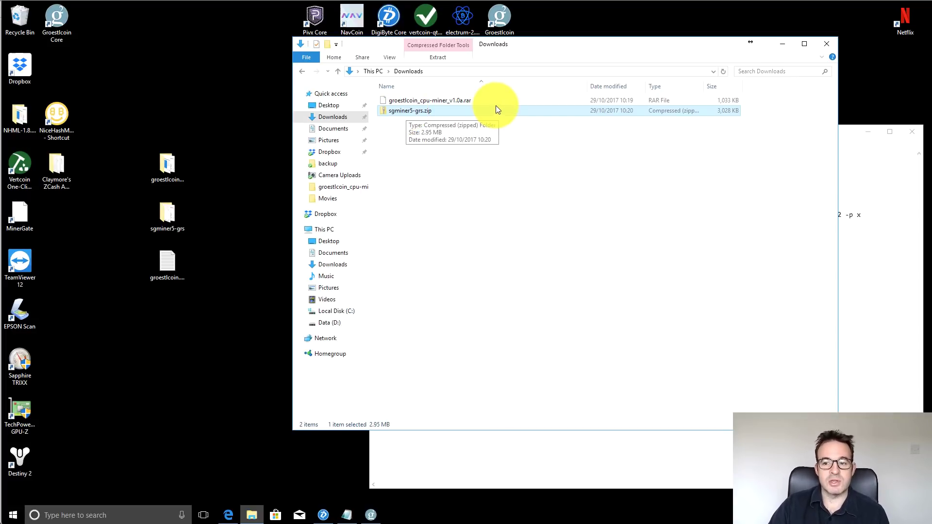
left_click(432, 148)
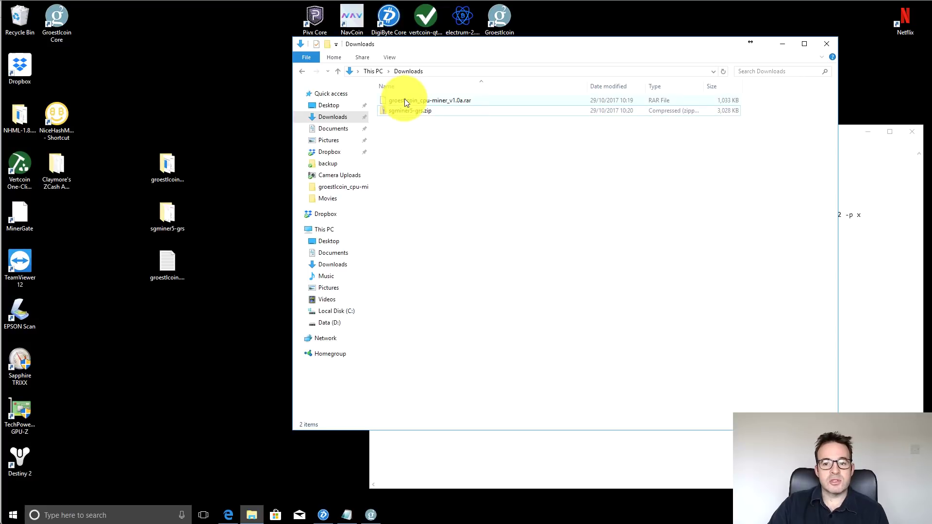
left_click(404, 99)
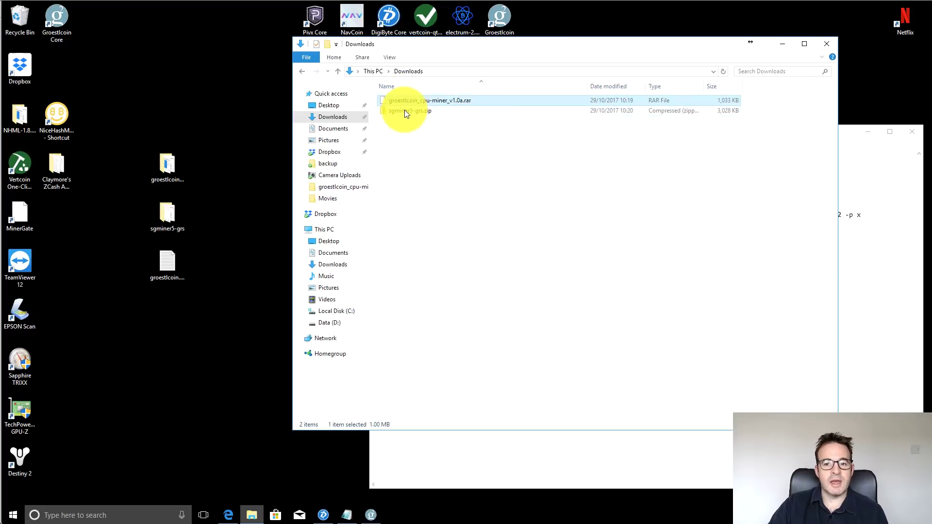
left_click(405, 111)
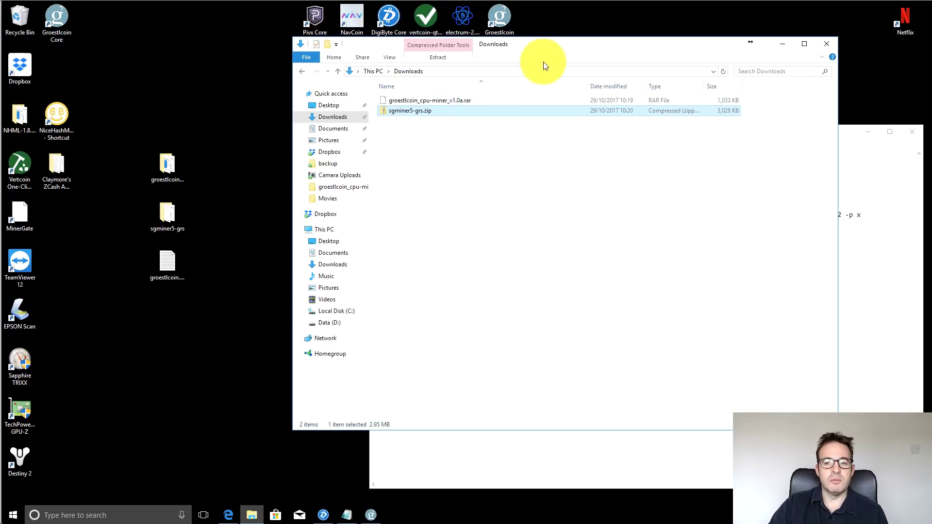
mouse_move(537, 52)
left_mouse_down()
mouse_move(514, 59)
mouse_move(531, 57)
left_mouse_up()
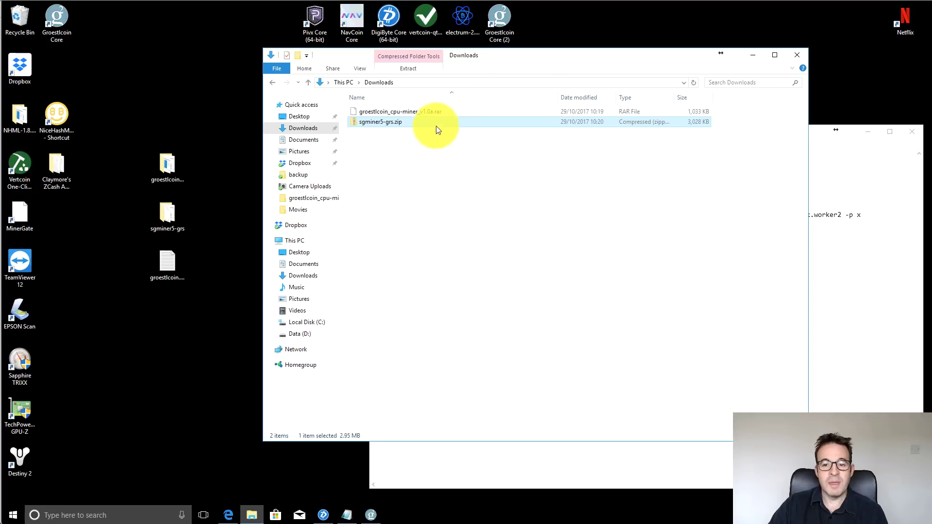
left_click(385, 109)
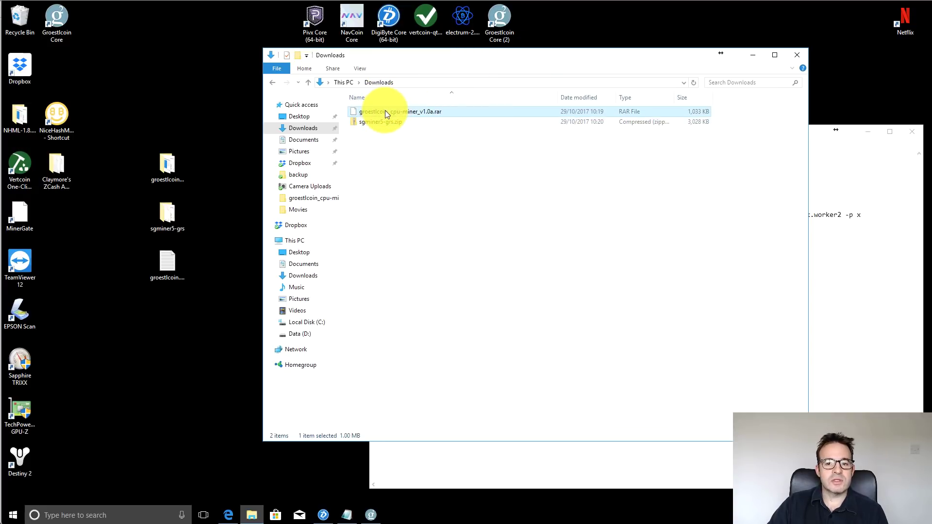
right_click(414, 114)
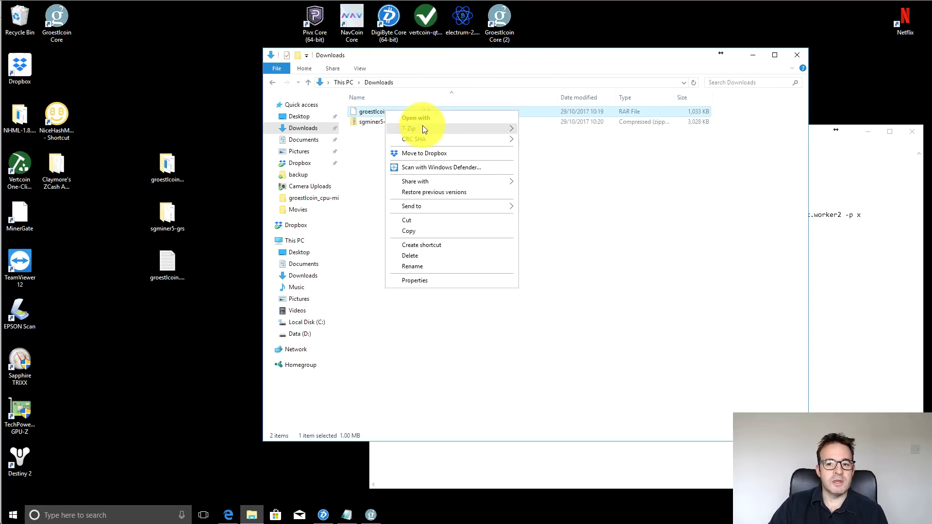
Step: Dismiss the archive's 7-Zip context menu and select the extracted groestlcoin folder on the desktop
mouse_move(422, 127)
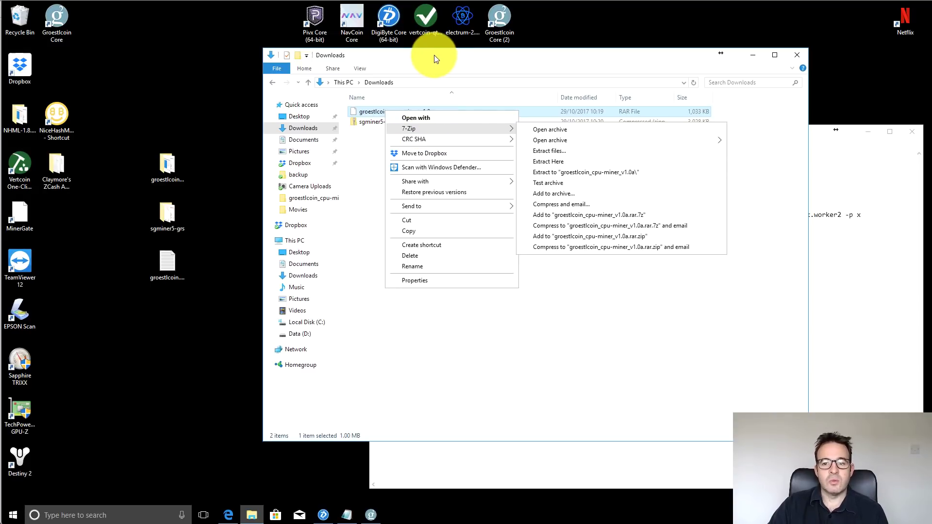
left_click(392, 73)
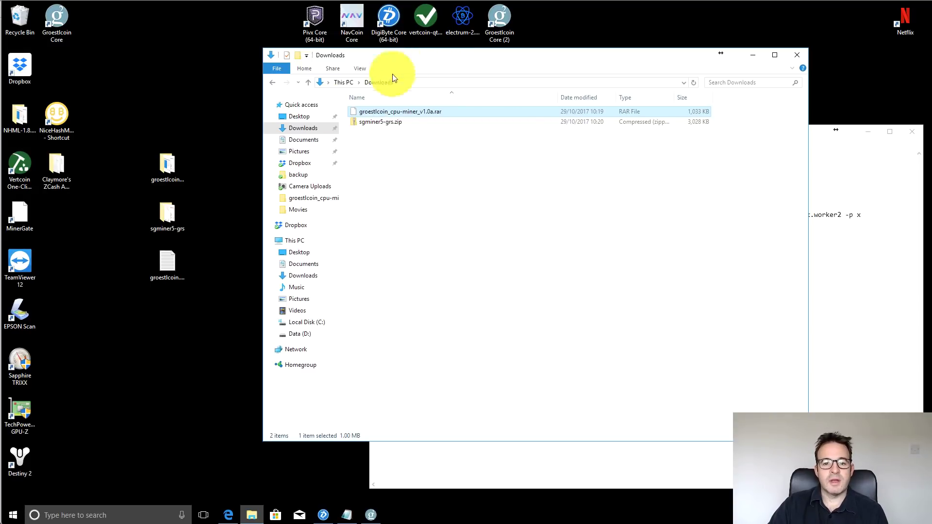
left_click(161, 216)
left_click(175, 165)
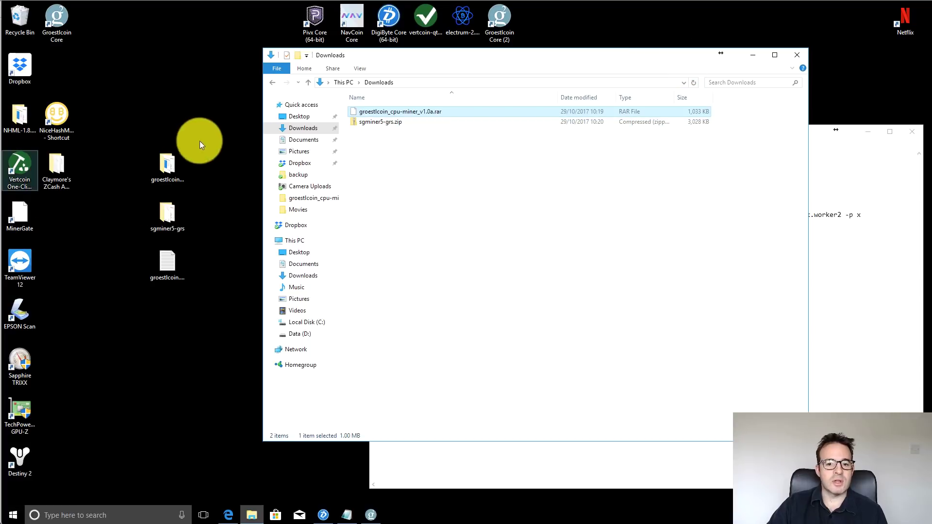
Step: Close Downloads and check the account name in the CPU and GPU miner commands in groestlcoin.txt
left_click(796, 55)
mouse_move(722, 131)
left_mouse_down()
mouse_move(704, 116)
mouse_move(717, 140)
left_mouse_up()
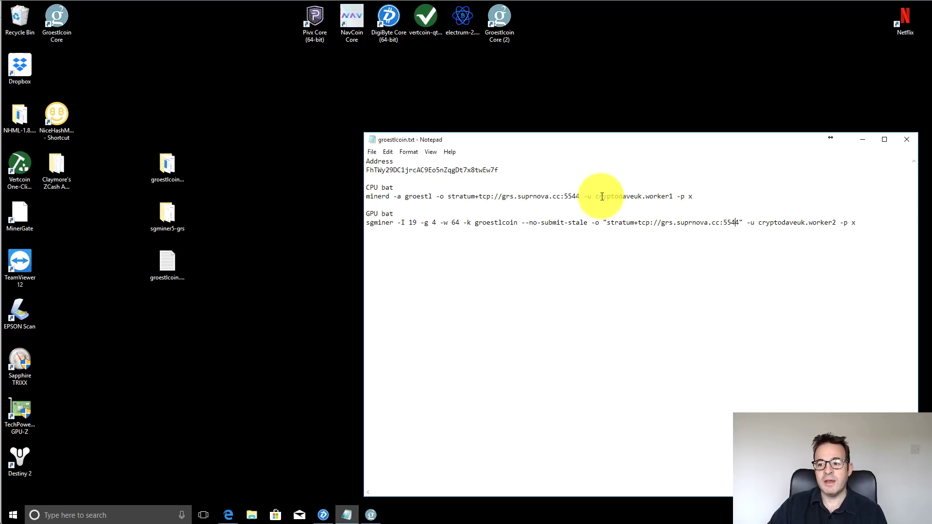
left_click_drag(595, 197, 638, 197)
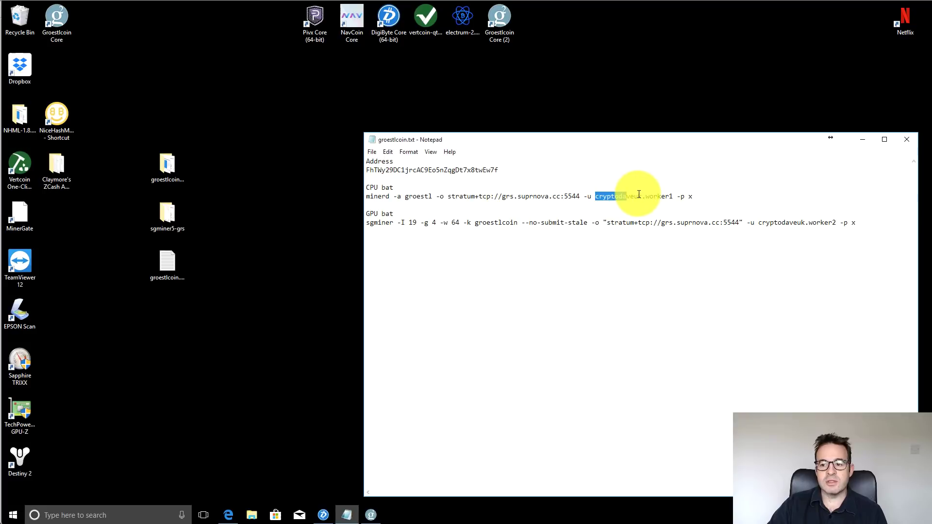
left_click(594, 197)
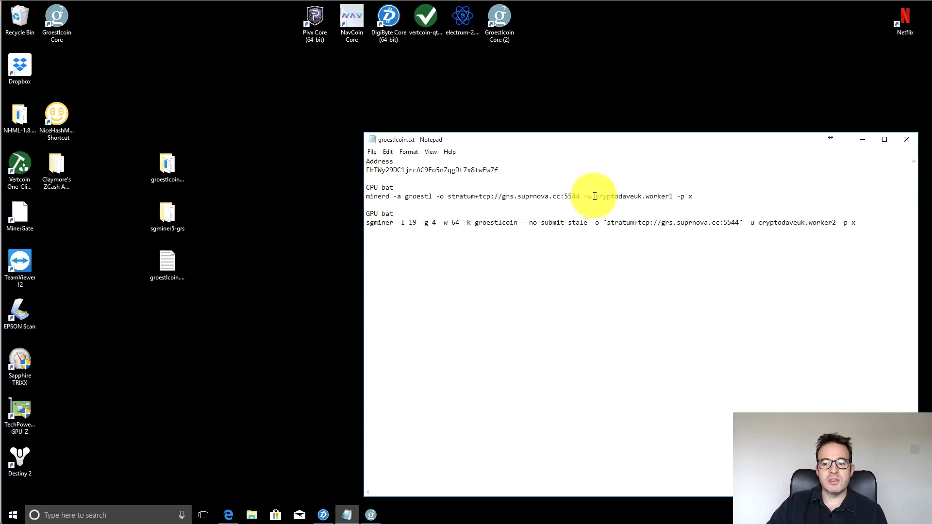
left_click_drag(595, 196, 616, 194)
left_click(610, 196)
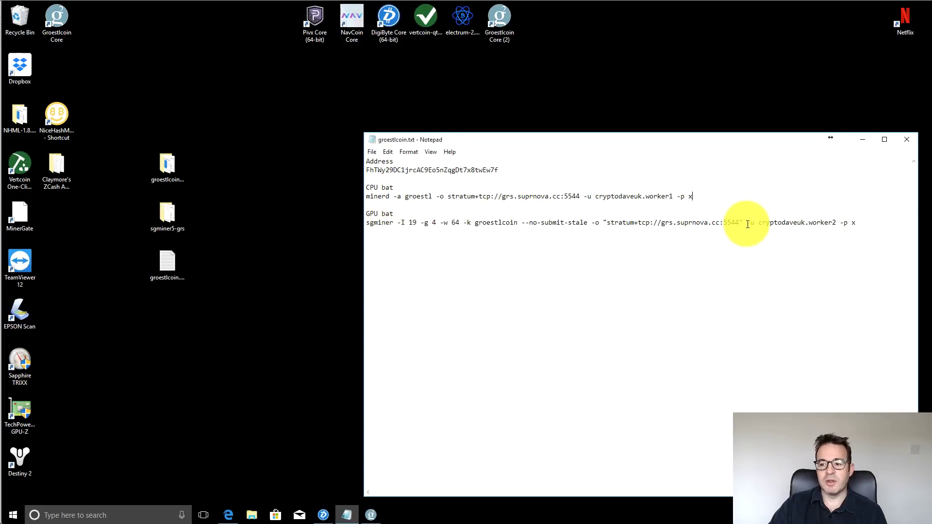
left_click_drag(746, 223, 755, 222)
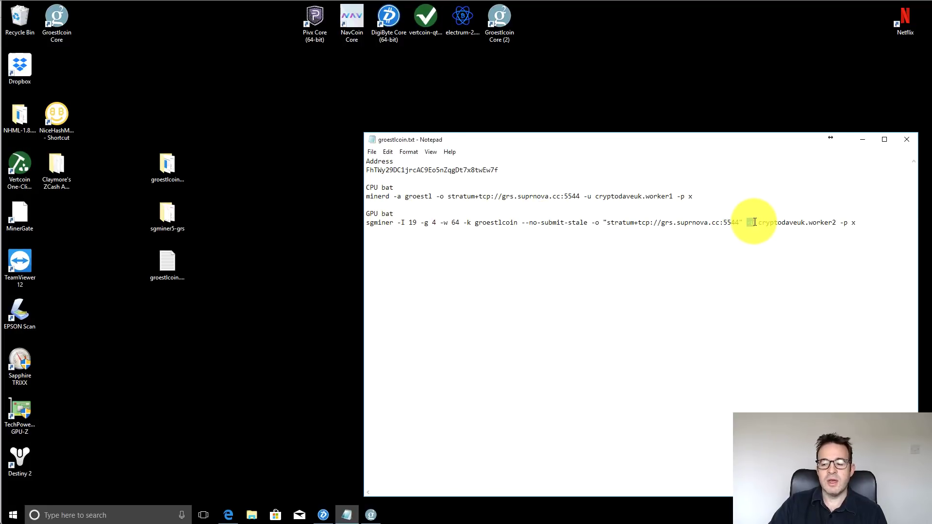
left_click(763, 222)
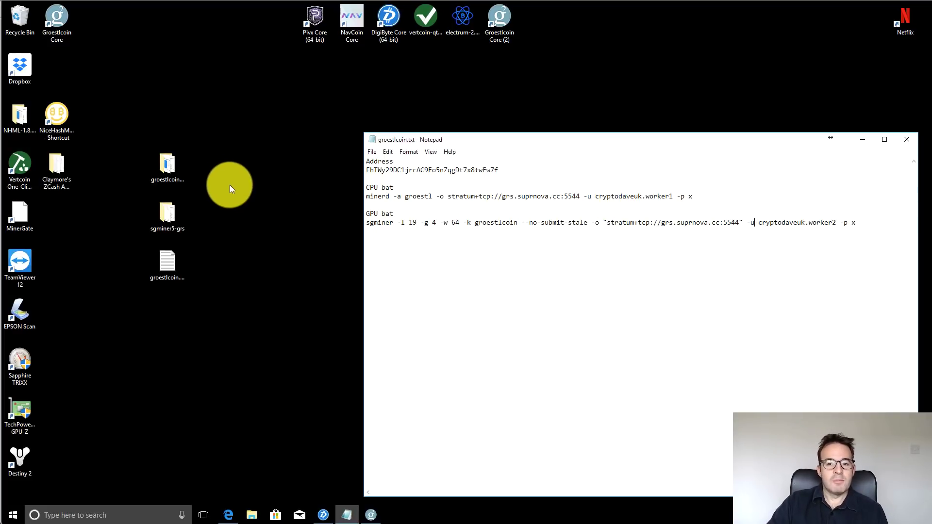
double_click(170, 166)
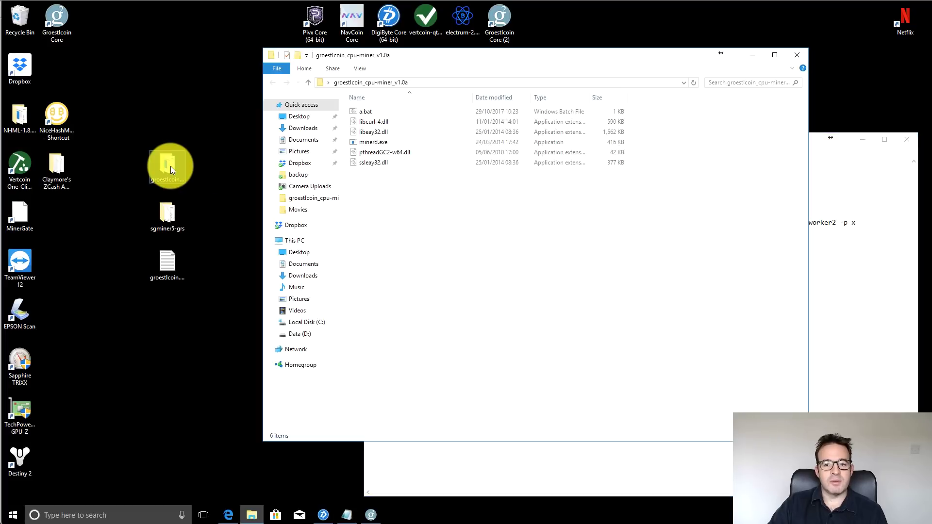
left_click_drag(439, 56, 414, 57)
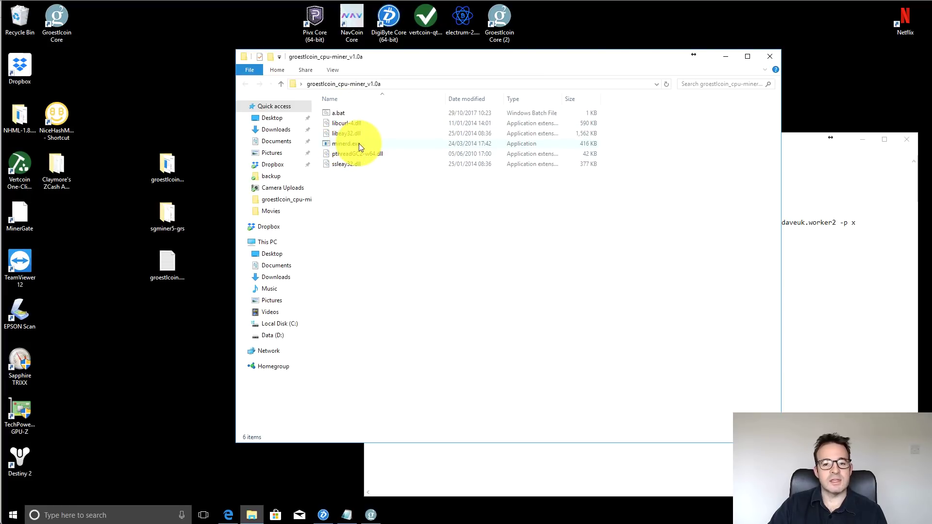
left_click(337, 113)
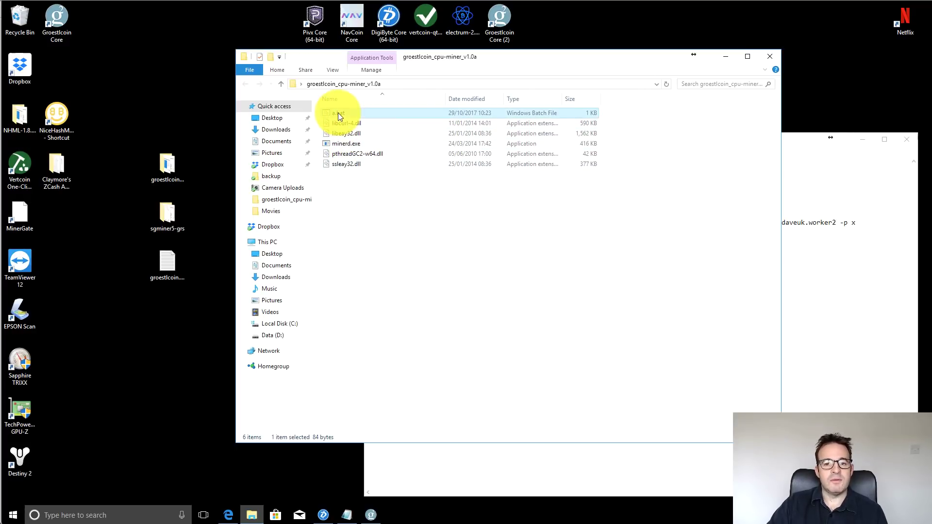
right_click(338, 113)
left_click(365, 129)
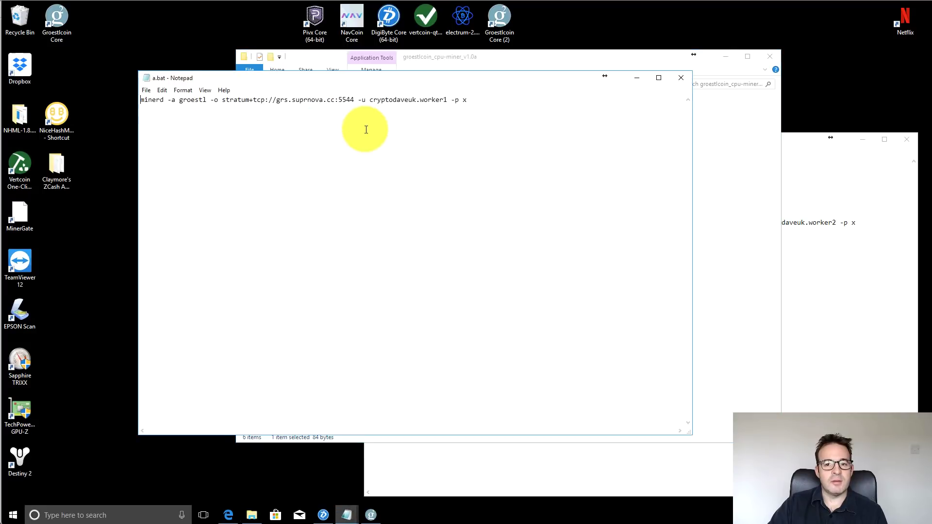
left_click(782, 141)
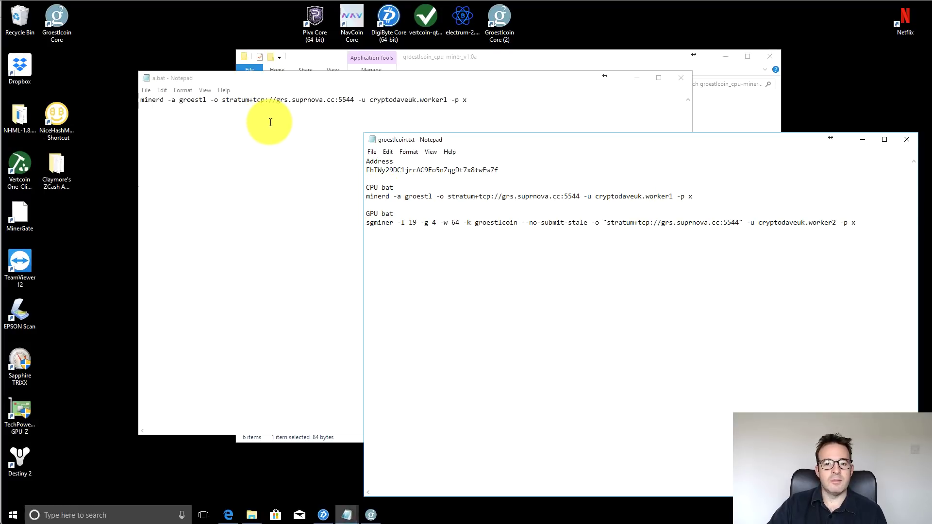
left_click(268, 99)
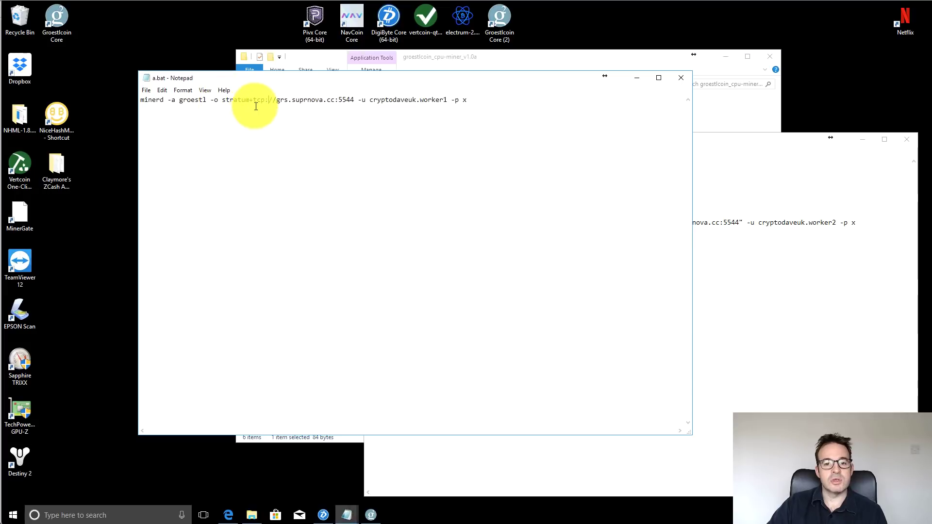
left_click_drag(353, 99, 221, 99)
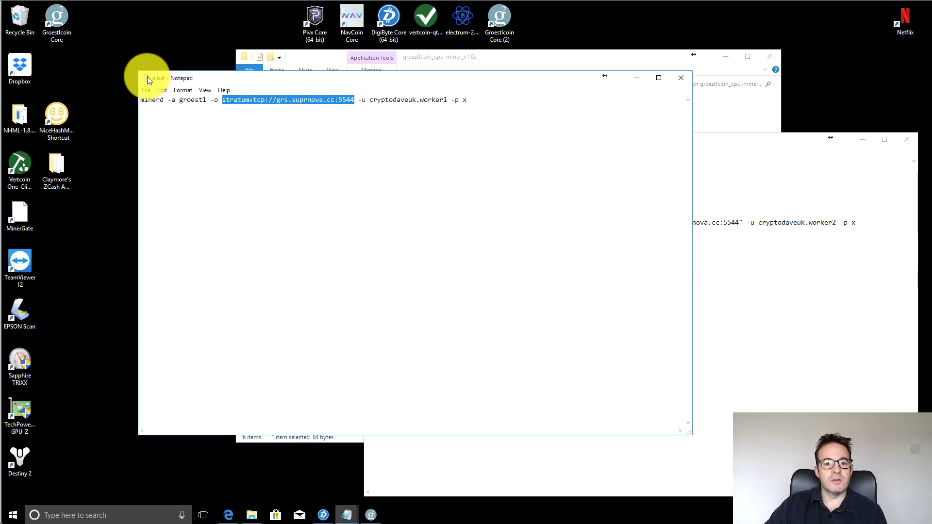
key("alt+F4")
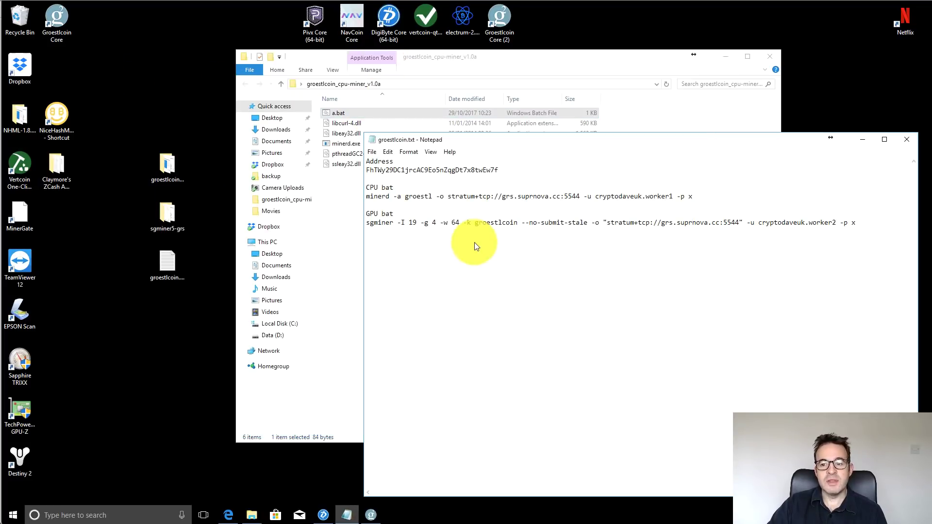
left_click(442, 58)
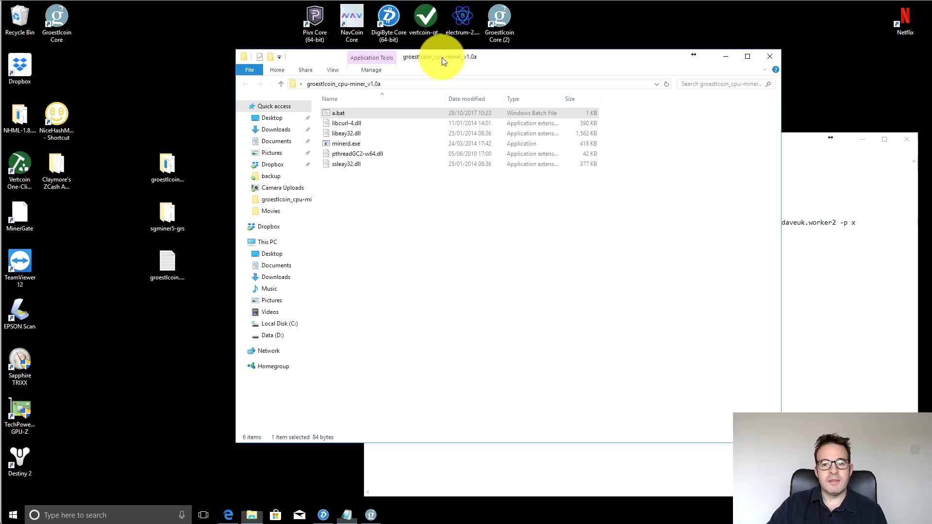
Step: Launch the CPU miner from a.bat, close its folder, and minimize the running miner window
double_click(341, 112)
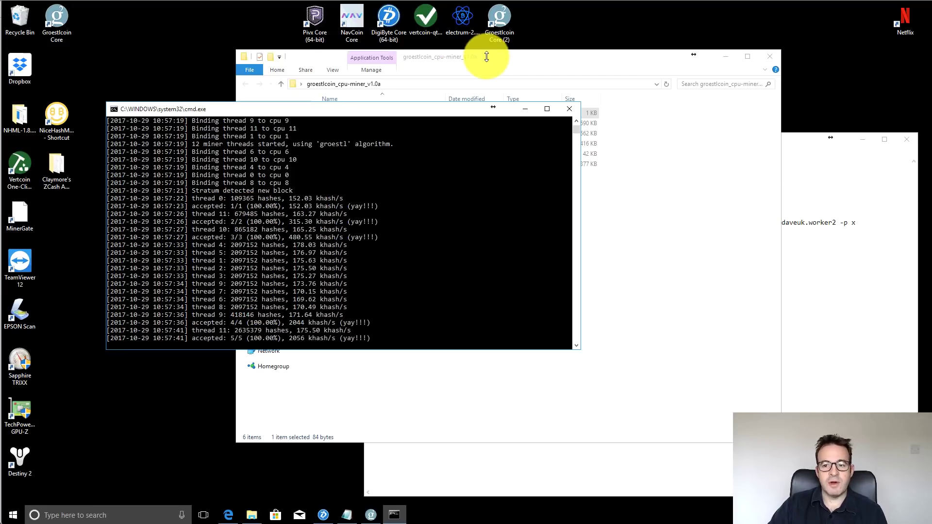
left_click(253, 57)
left_click(244, 58)
left_click(250, 129)
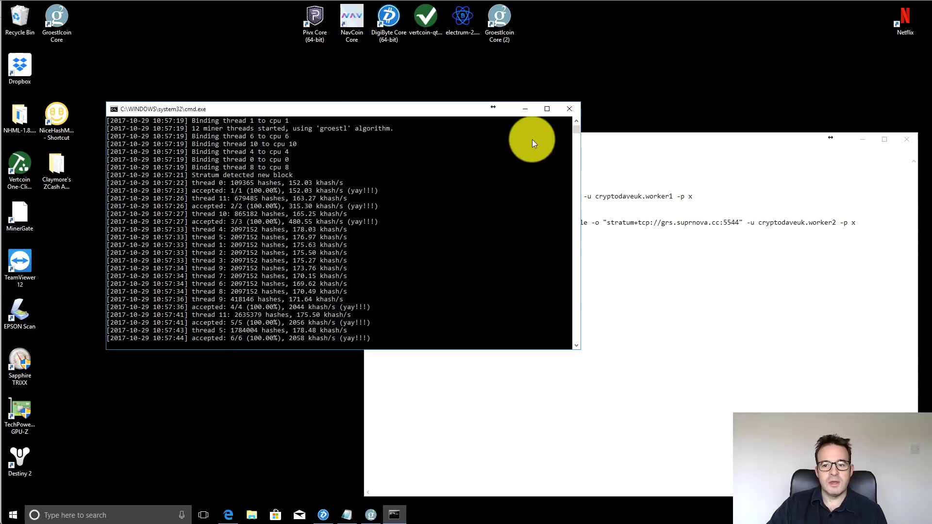
left_click(526, 109)
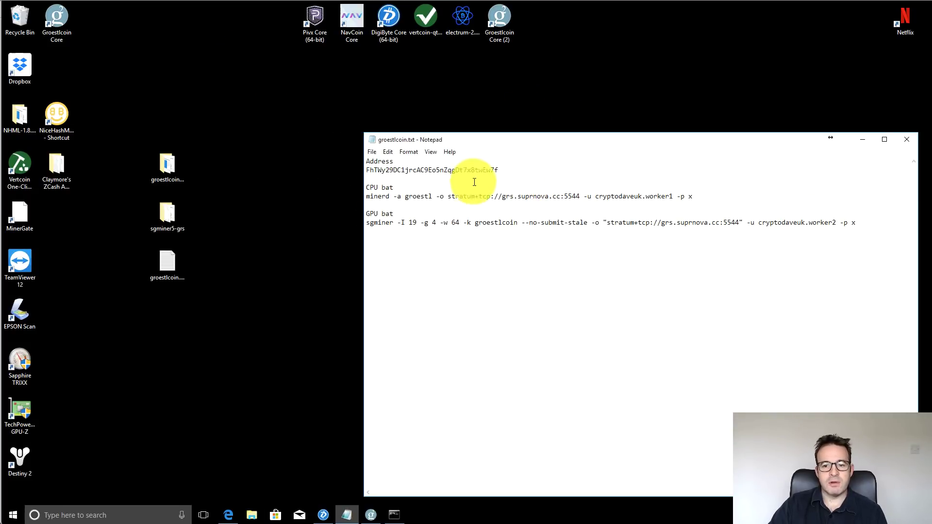
Step: In sgminer5-grs, create a new text document renamed to start2.bat, accepting the extension change
double_click(168, 217)
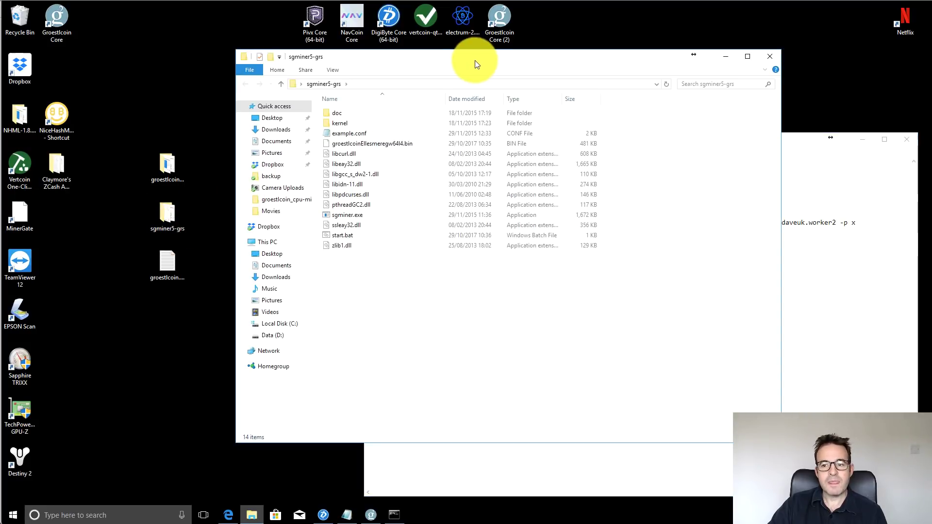
left_click_drag(475, 60, 412, 57)
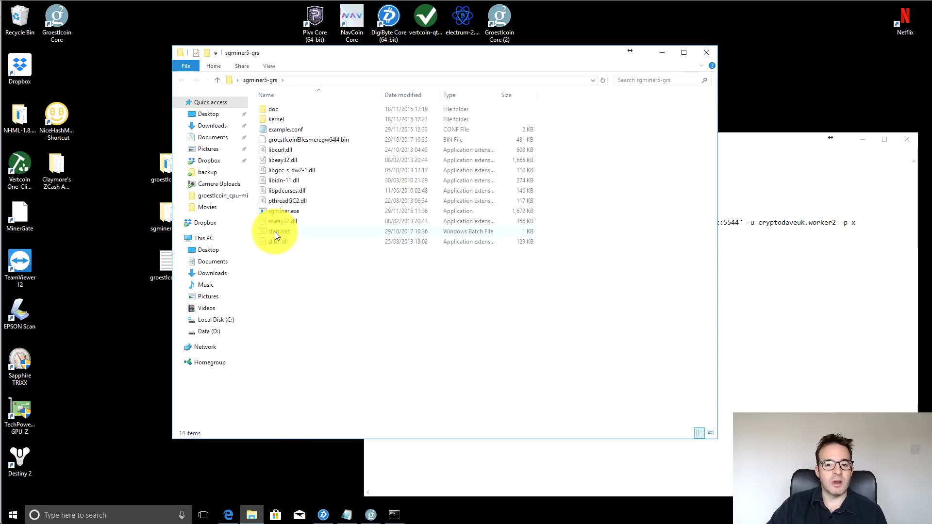
right_click(298, 298)
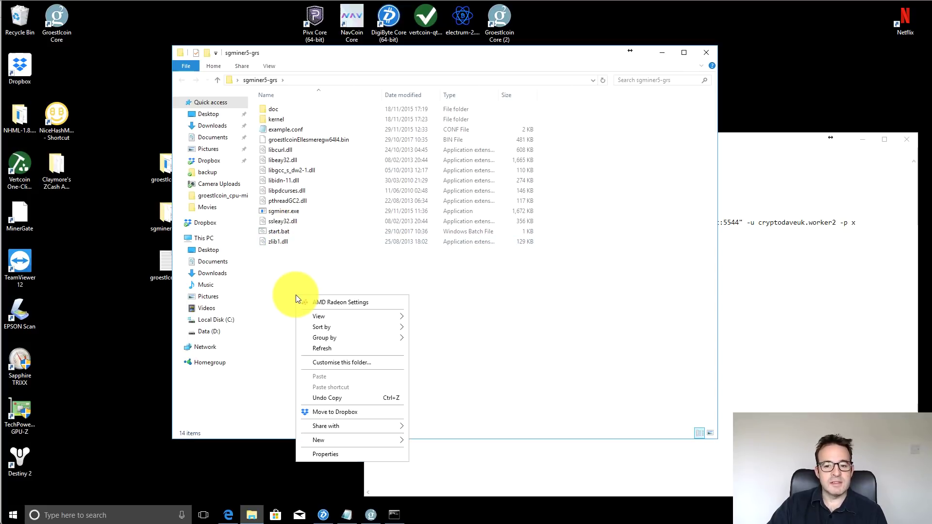
right_click(438, 340)
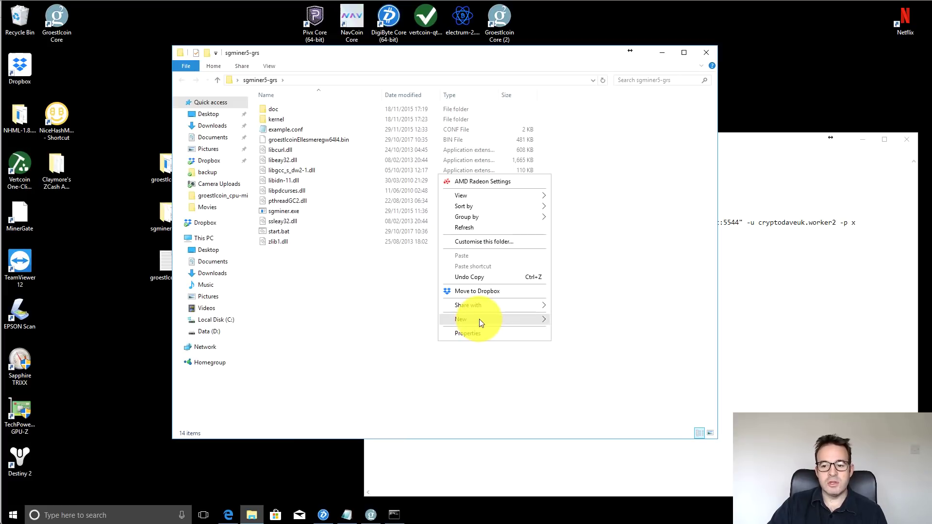
mouse_move(479, 320)
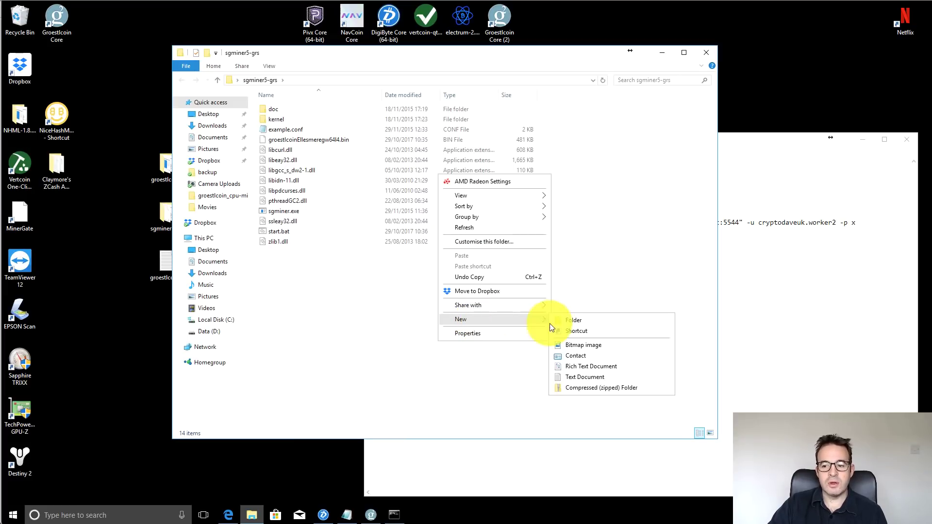
left_click(586, 376)
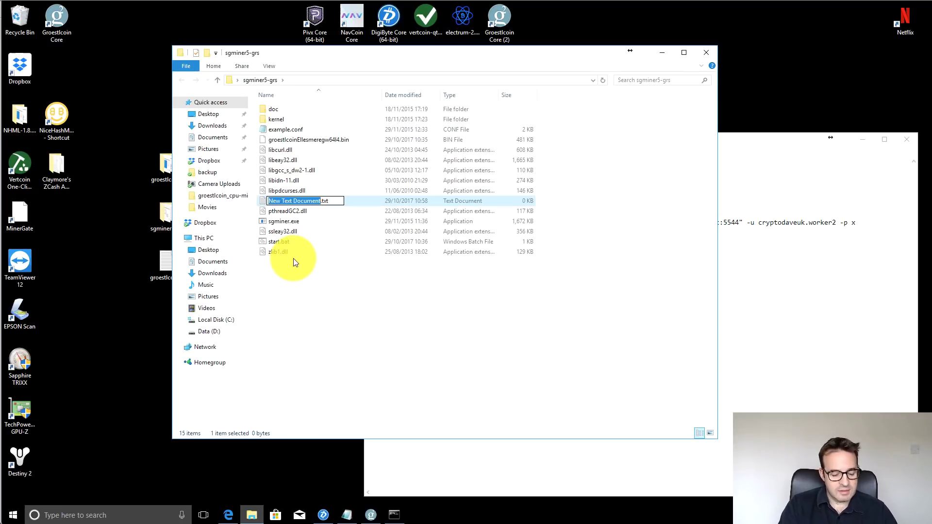
type("start2")
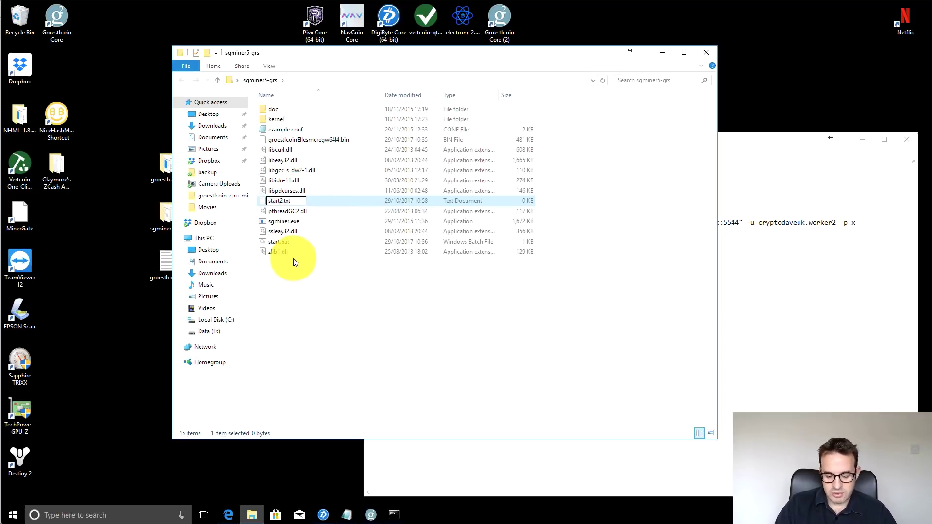
type(".bt")
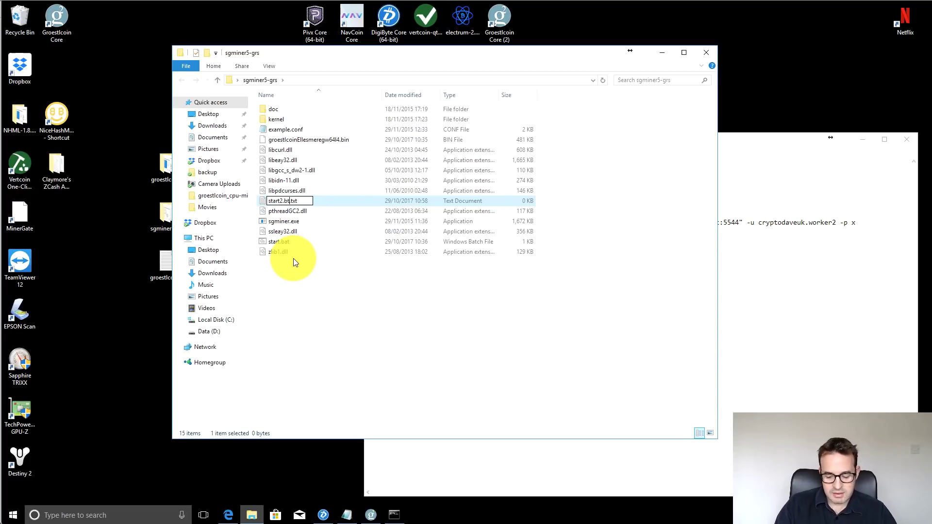
key("BackSpace")
type("at")
key("Delete")
key("Delete")
key("Delete")
key("Delete")
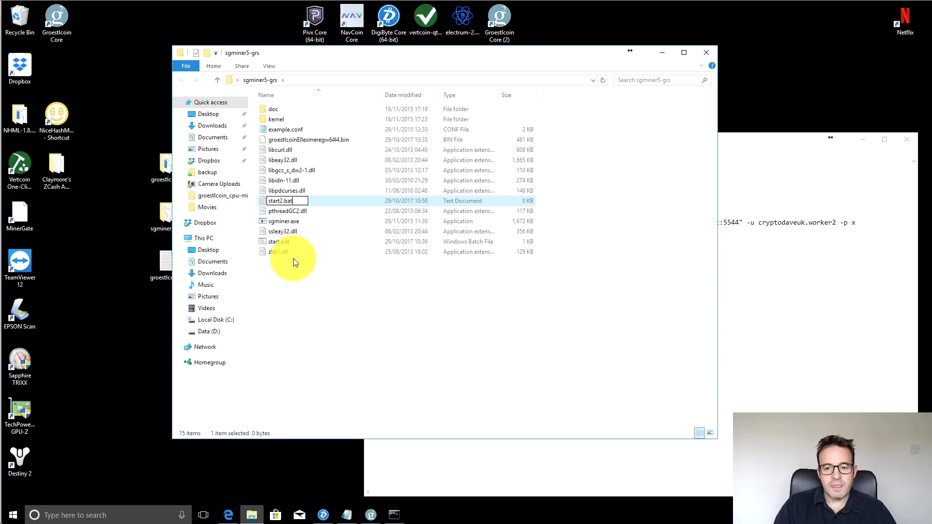
key("Return")
left_click(505, 260)
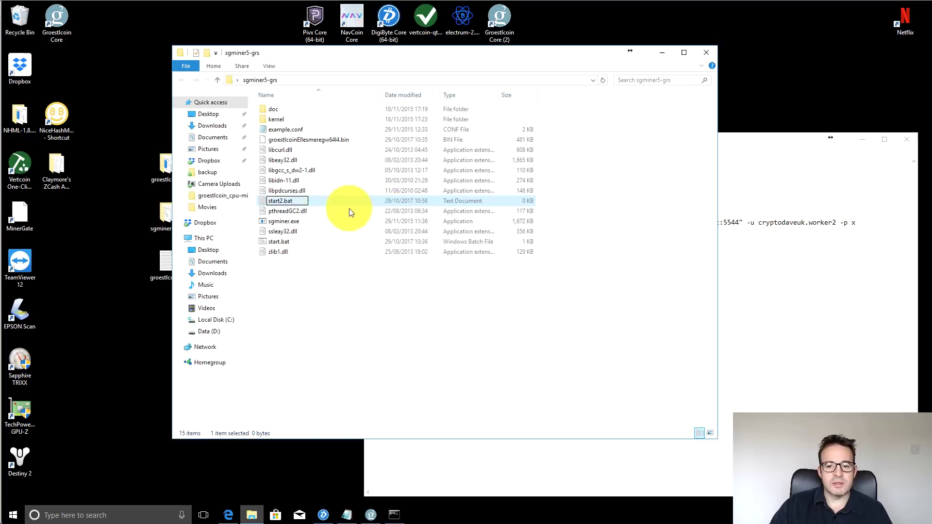
Step: Open start2.bat in Notepad and paste the GPU sgminer command from the notes into it
right_click(302, 200)
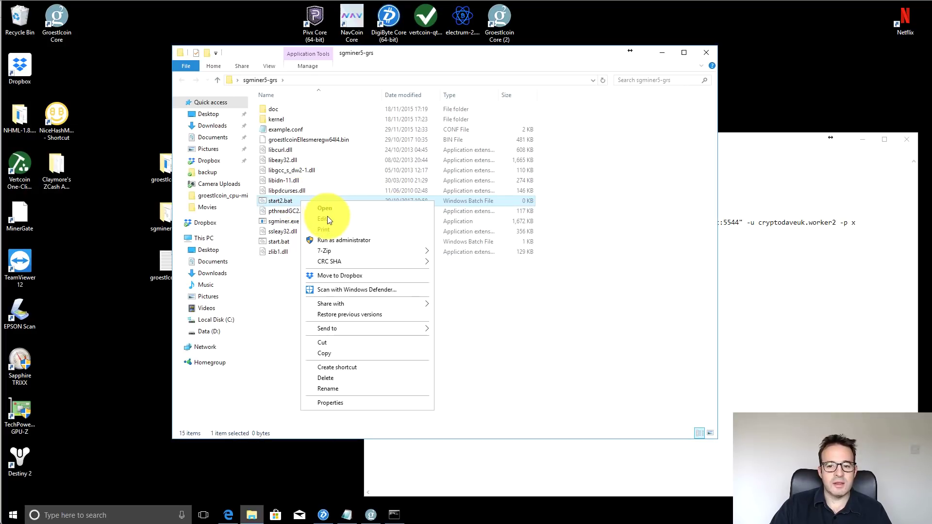
left_click(327, 218)
left_click_drag(865, 261, 363, 225)
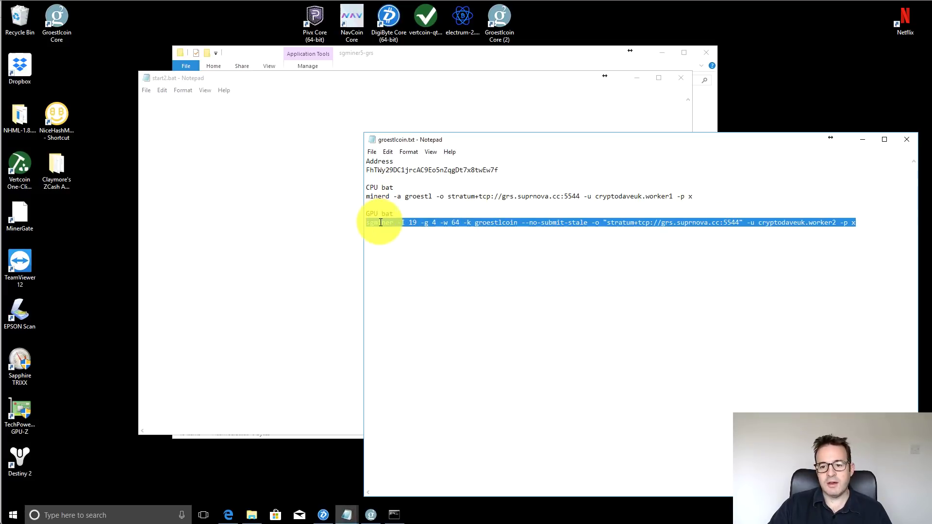
left_click(206, 180)
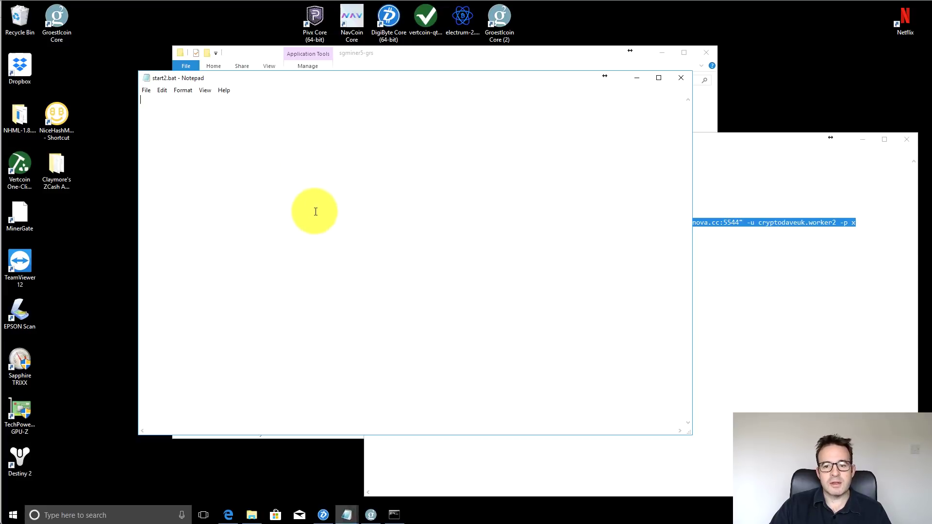
right_click(321, 194)
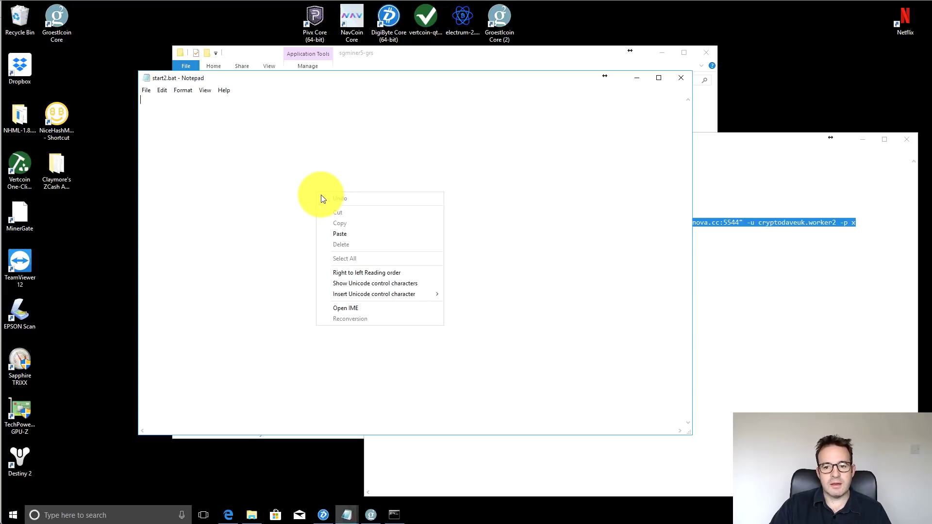
left_click(341, 234)
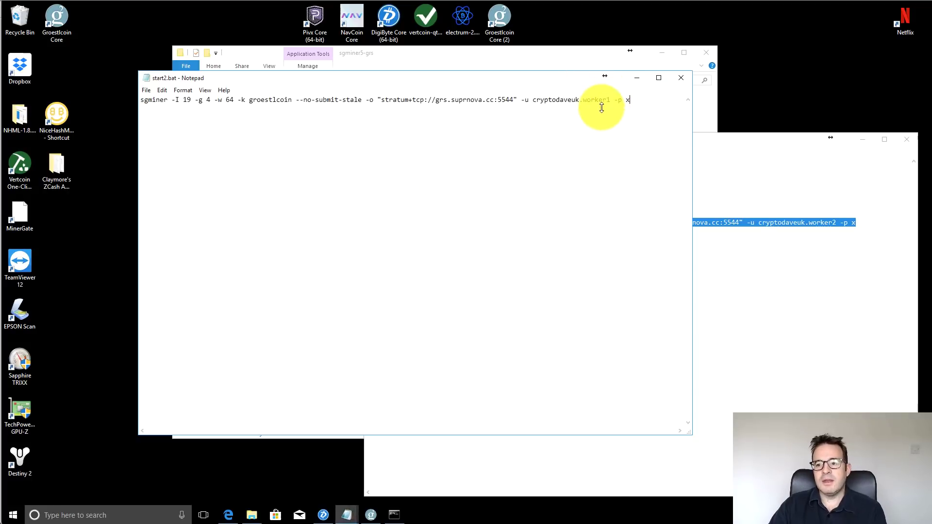
left_click(533, 100)
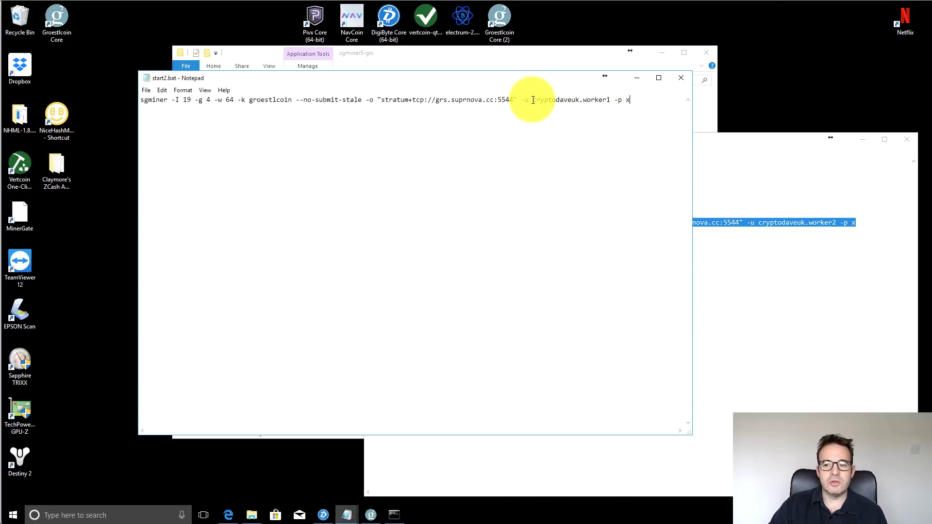
left_click_drag(562, 101, 620, 100)
left_click(622, 100)
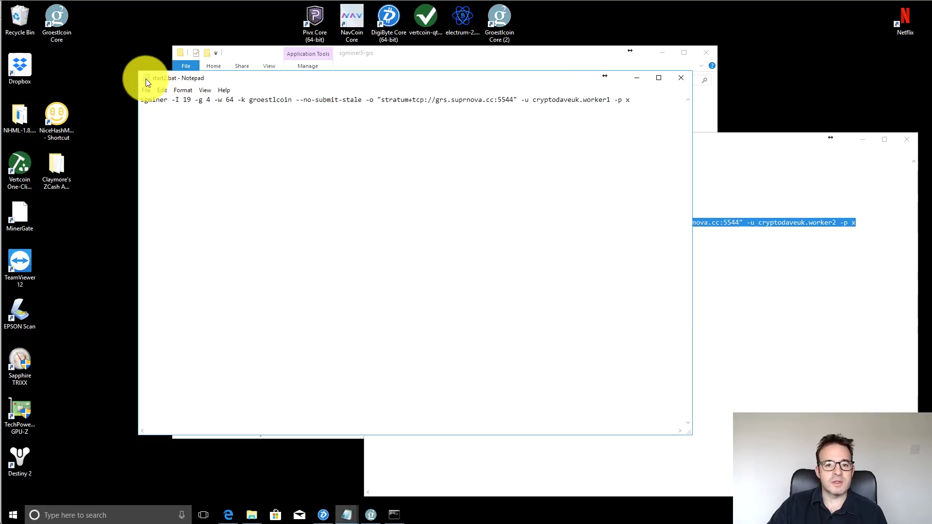
Step: Close start2.bat without saving and delete the start2.bat file
double_click(146, 79)
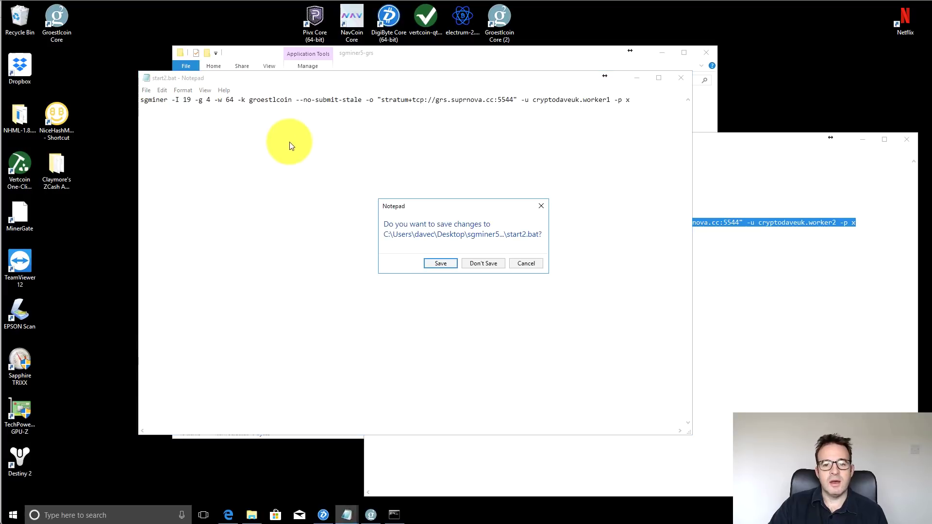
left_click(482, 264)
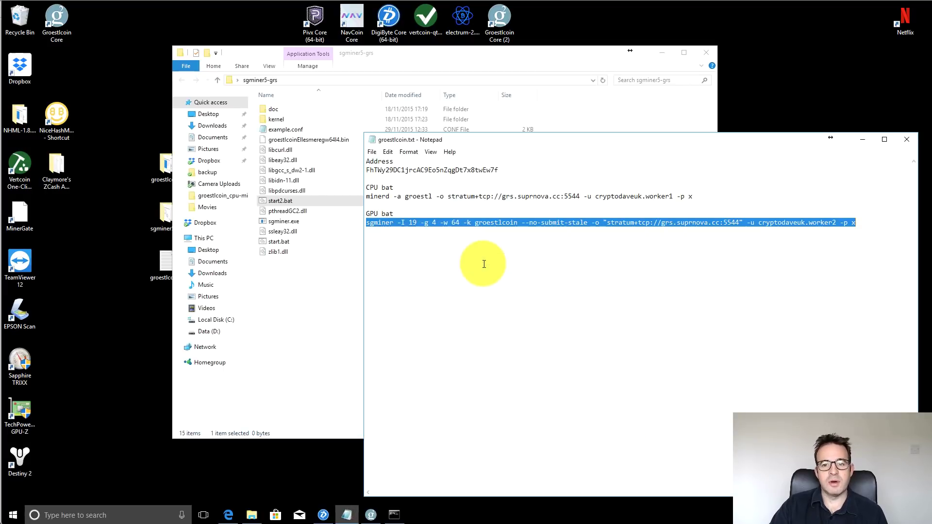
left_click(287, 200)
right_click(287, 200)
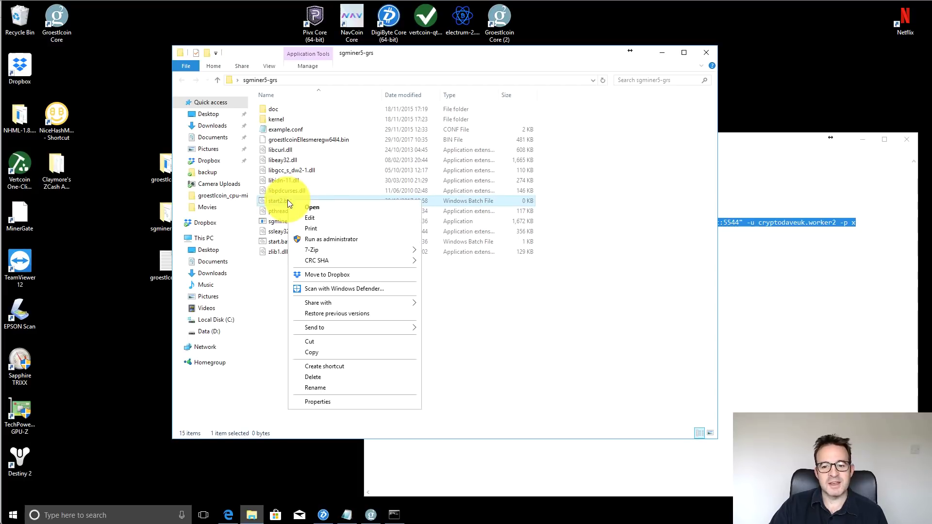
left_click(328, 376)
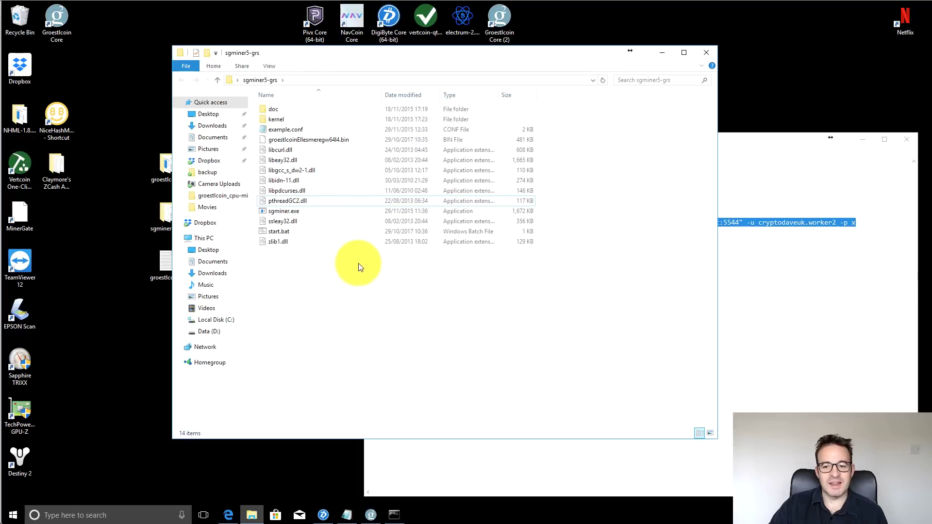
Step: Open start.bat in Notepad with Edit
left_click(279, 231)
right_click(279, 231)
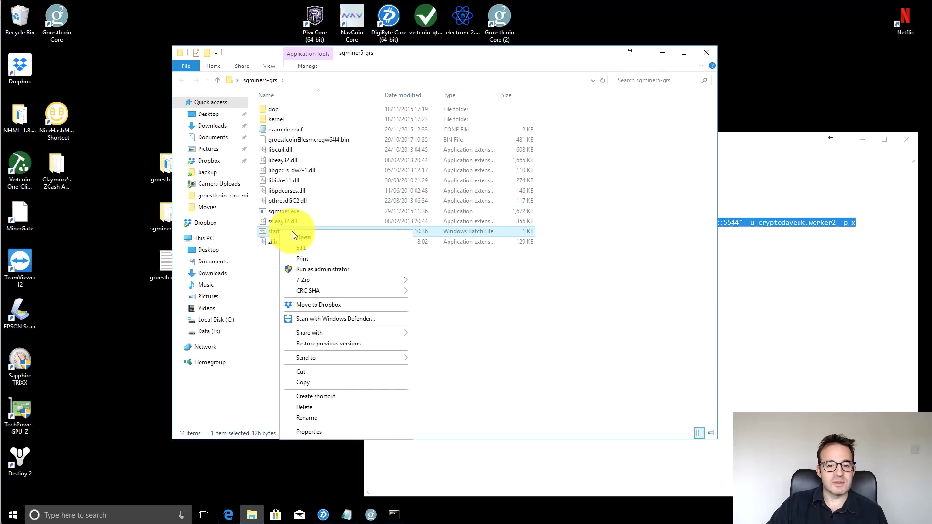
left_click(304, 246)
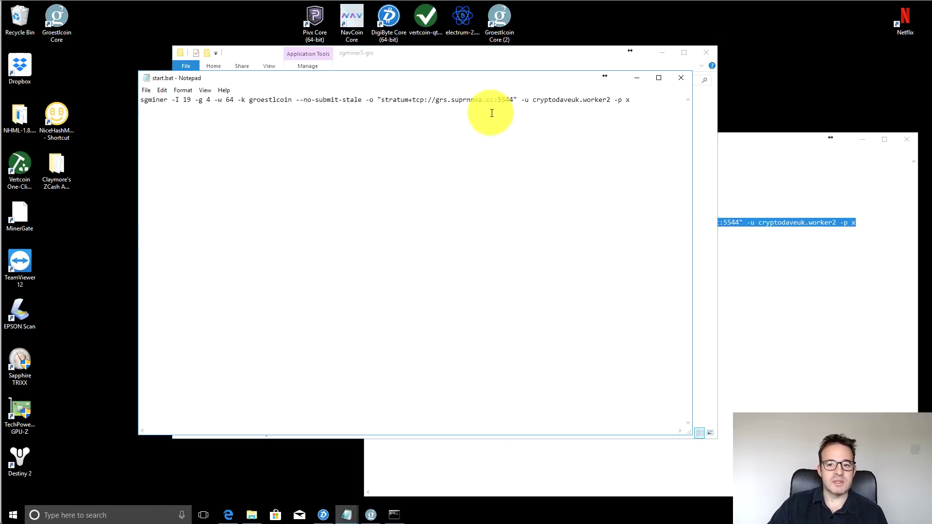
Step: Close start.bat, run it to launch sgminer, close the sgminer5-grs folder, and reposition the console
left_click(146, 77)
left_click(162, 148)
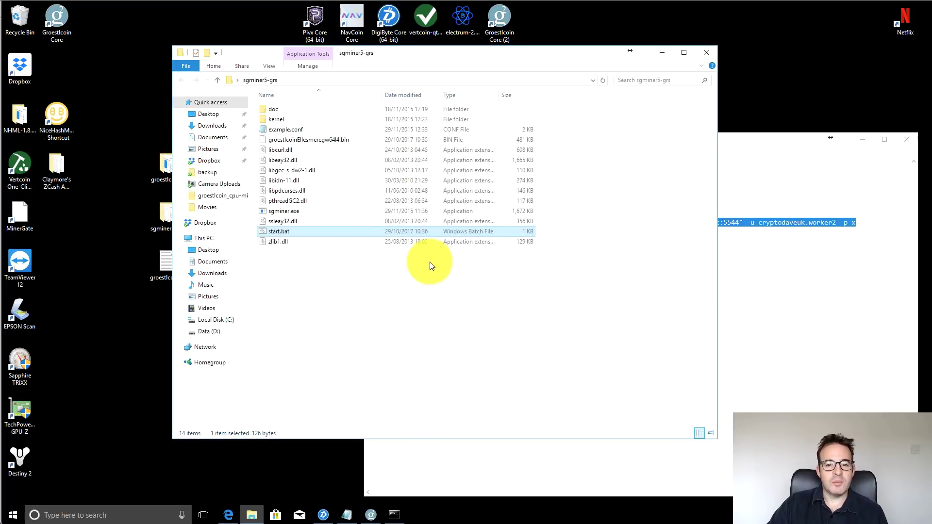
double_click(278, 232)
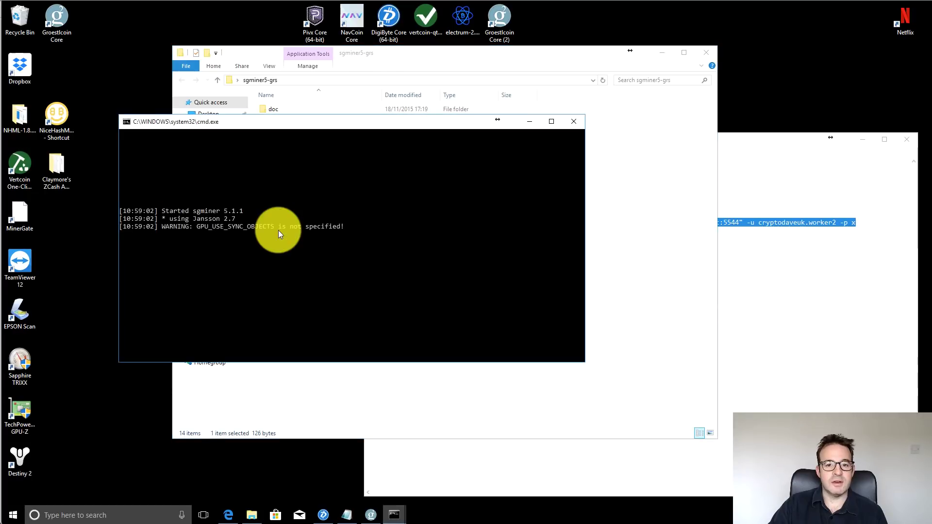
left_click(704, 52)
left_click_drag(391, 124, 382, 94)
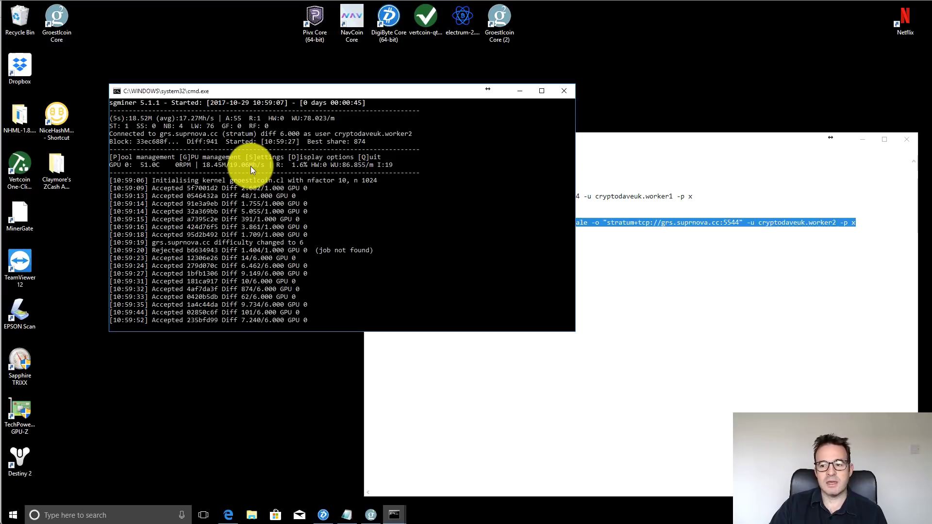
Step: Minimize the groestlcoin notes and the miner console, keeping the notes open
left_click(895, 143)
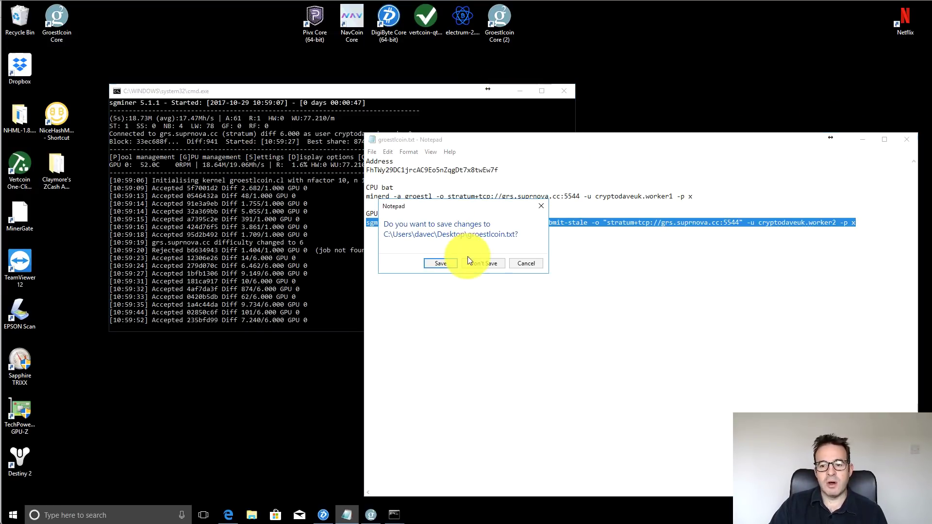
left_click(515, 263)
left_click(862, 139)
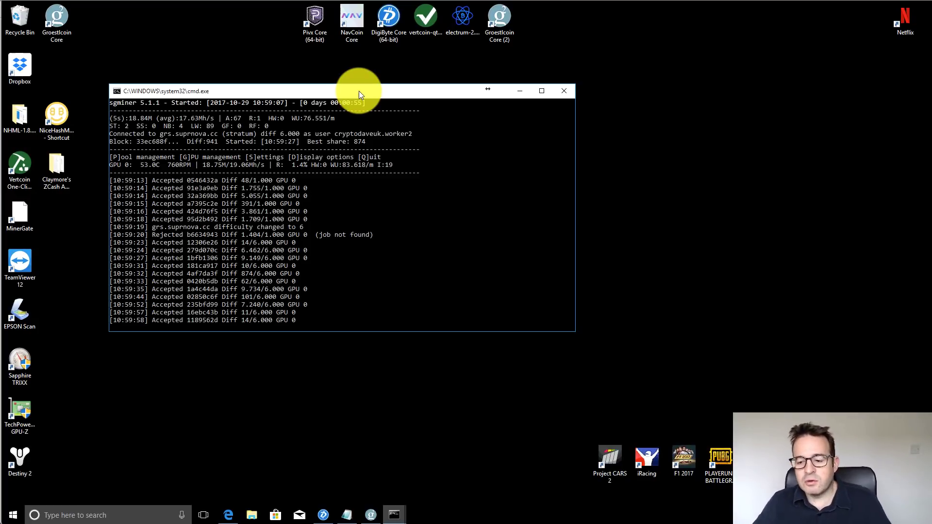
left_click(519, 91)
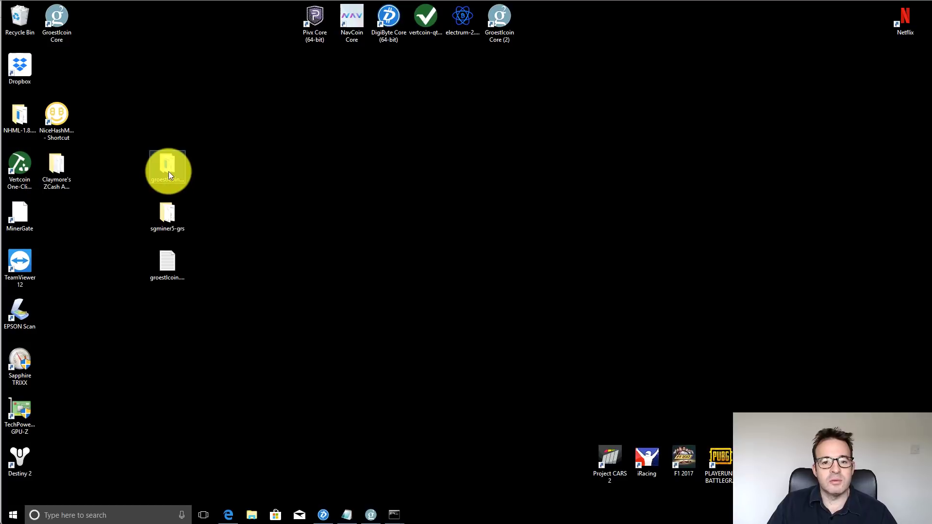
Step: Open the groestlcoin_cpu-miner_v1.0a folder to check its files, then close it
left_click(455, 357)
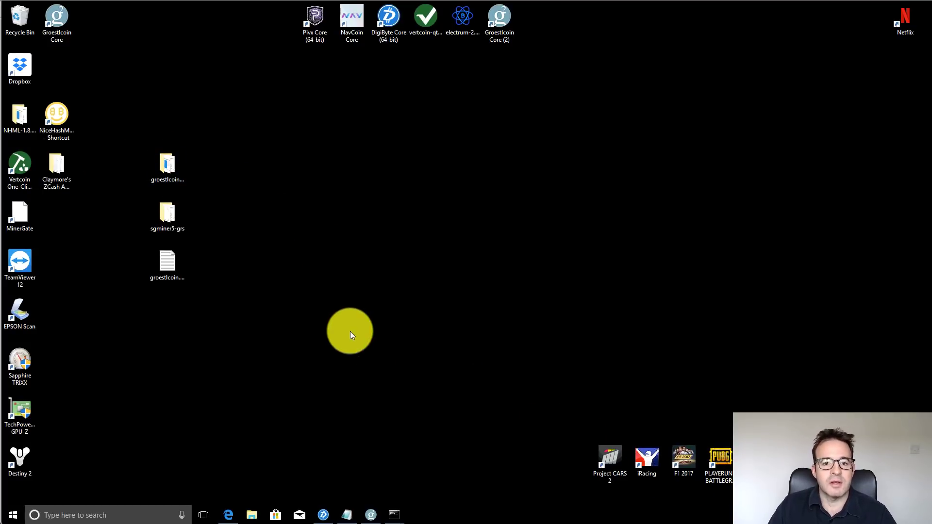
double_click(167, 169)
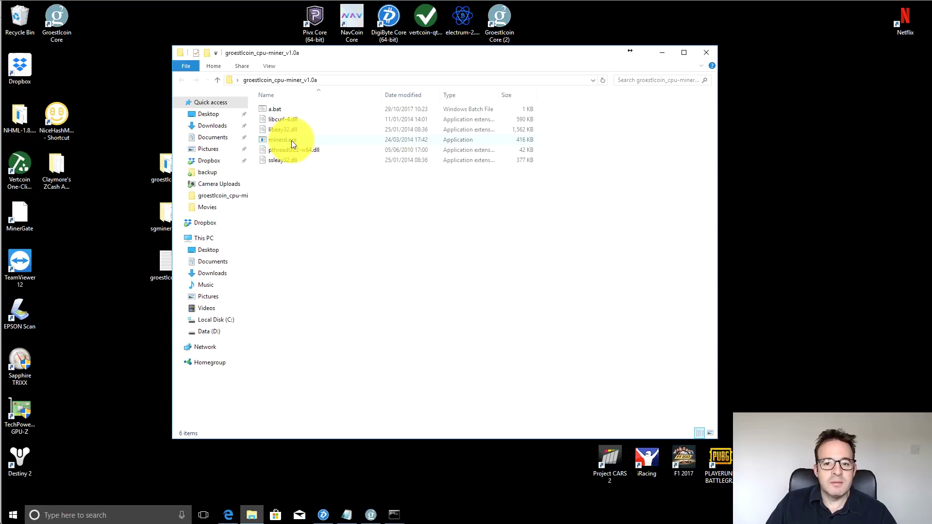
left_click(707, 53)
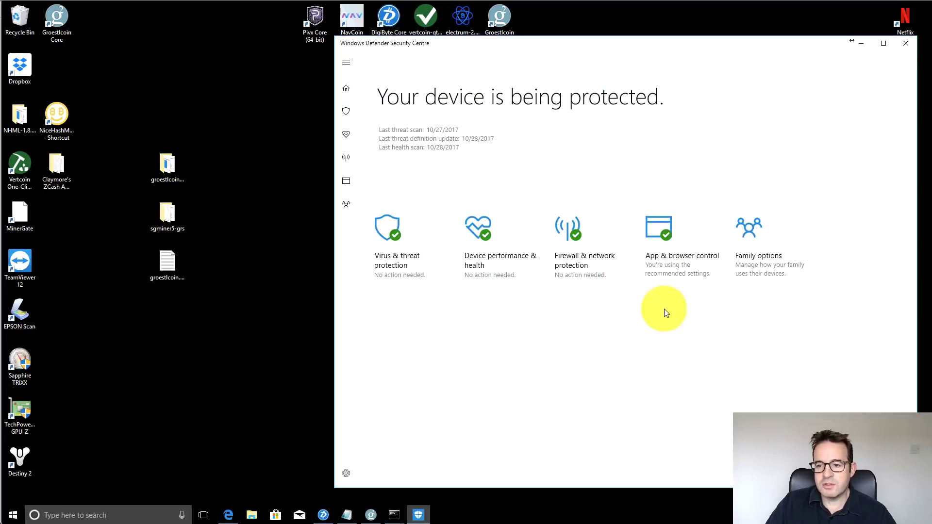
Step: Go to Virus & threat protection settings and open Add or remove exclusions
left_click_drag(614, 48, 551, 39)
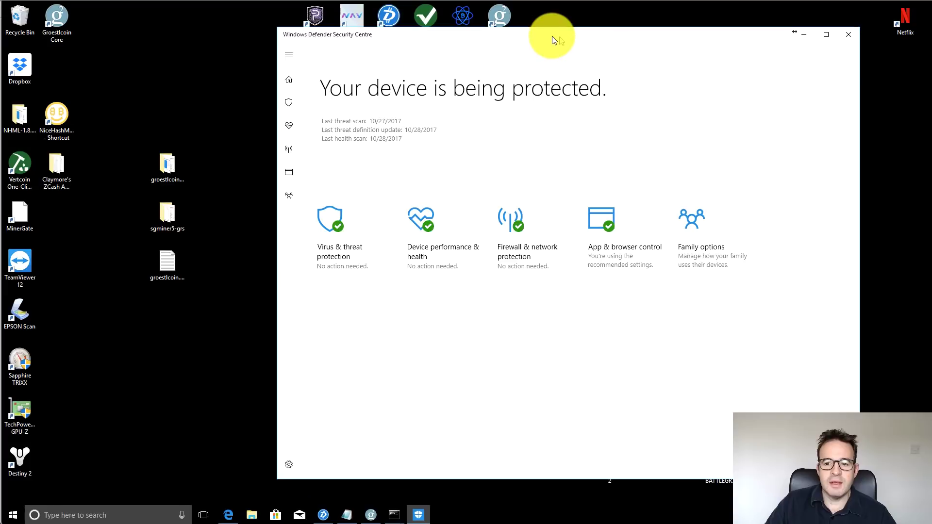
left_click(281, 465)
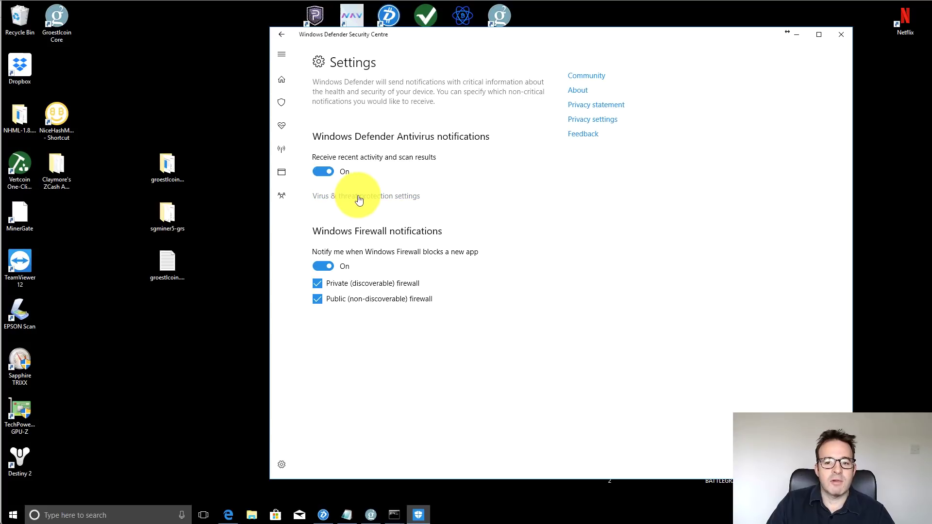
left_click(358, 196)
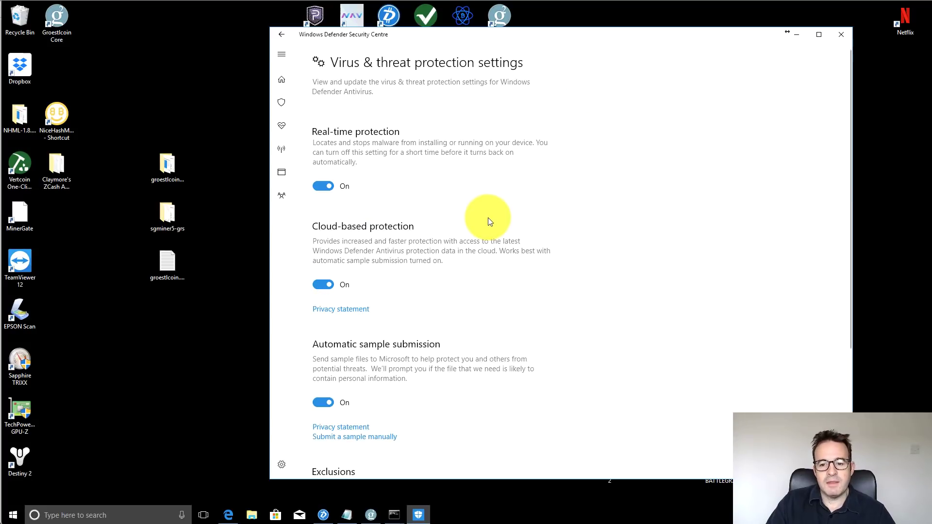
scroll(487, 217, "down", 3)
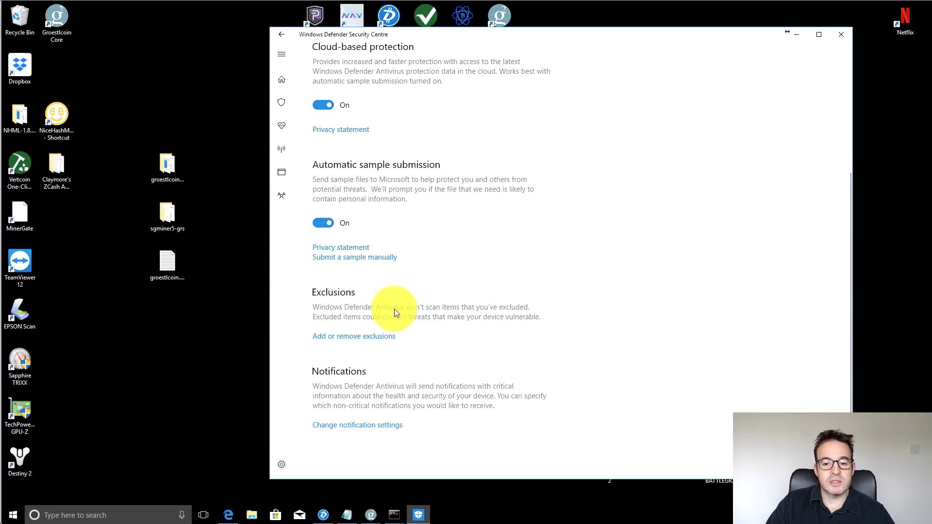
left_click(347, 341)
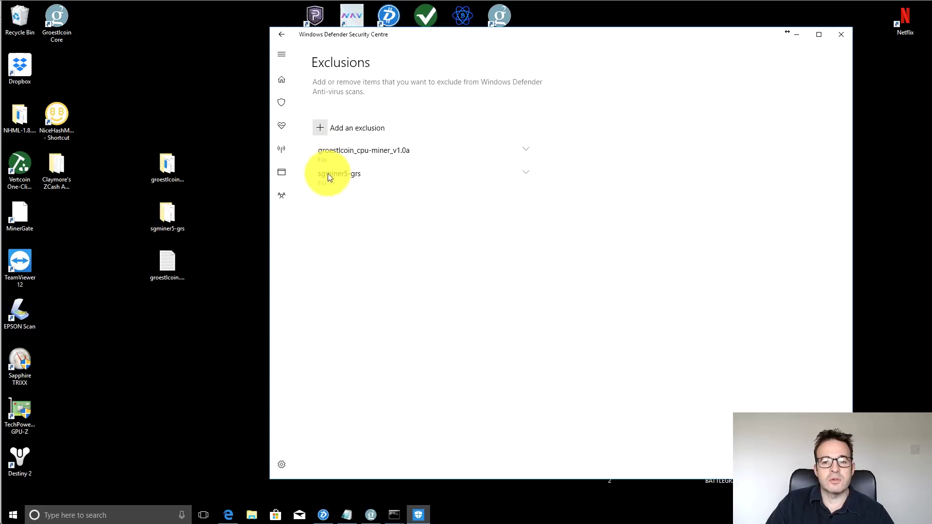
Step: Add the Claymore's ZCash AMD GPU Miner v12.6 folder as an exclusion, approving the permission prompt
left_click(318, 129)
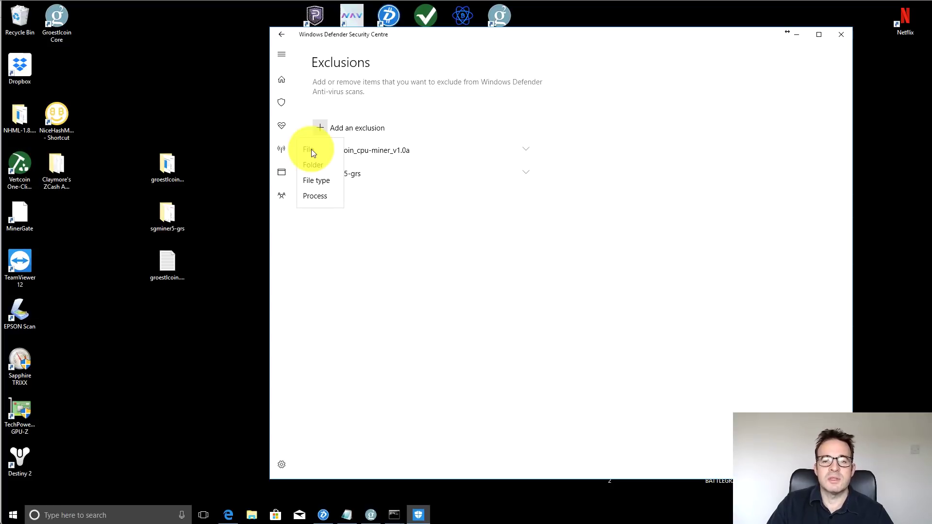
left_click(313, 165)
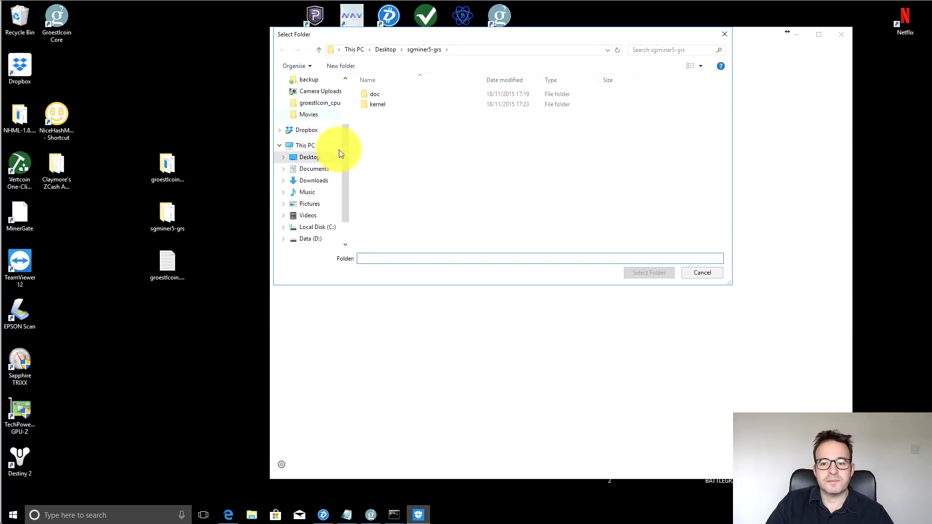
left_click(312, 158)
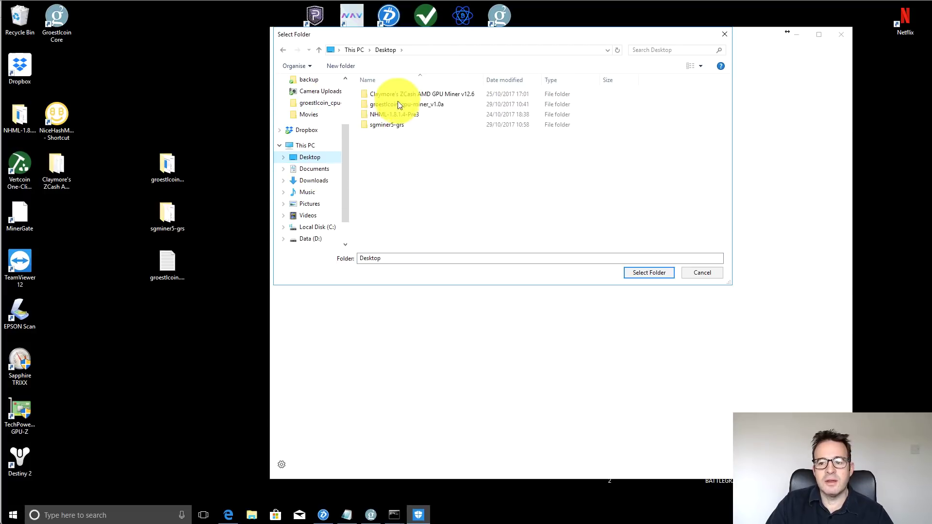
left_click(393, 93)
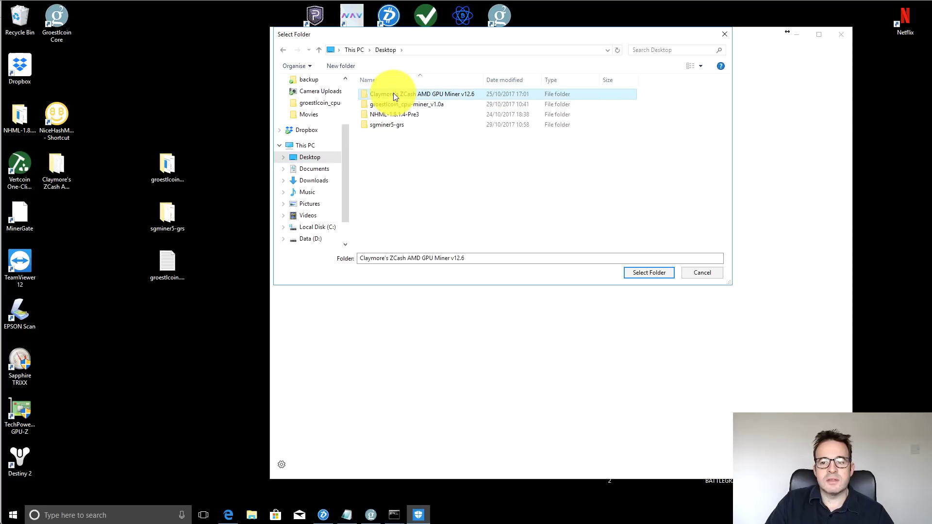
left_click(635, 273)
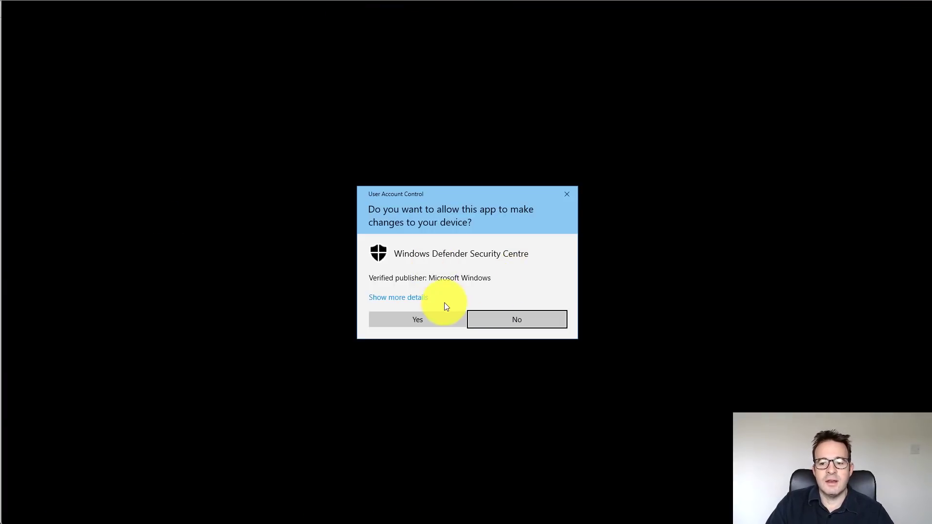
left_click(427, 318)
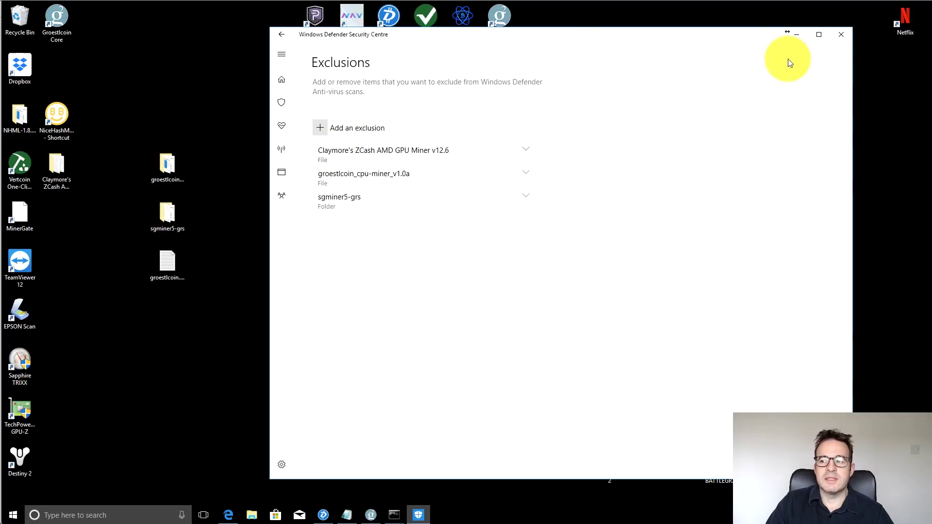
Step: Close Windows Defender Security Centre and clear the desktop selection
left_click(842, 34)
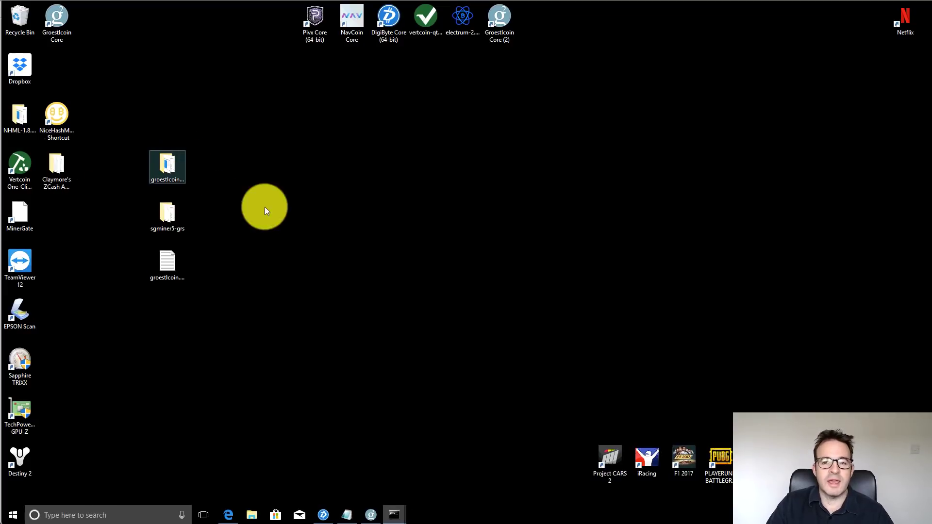
left_click(167, 212)
left_click(277, 223)
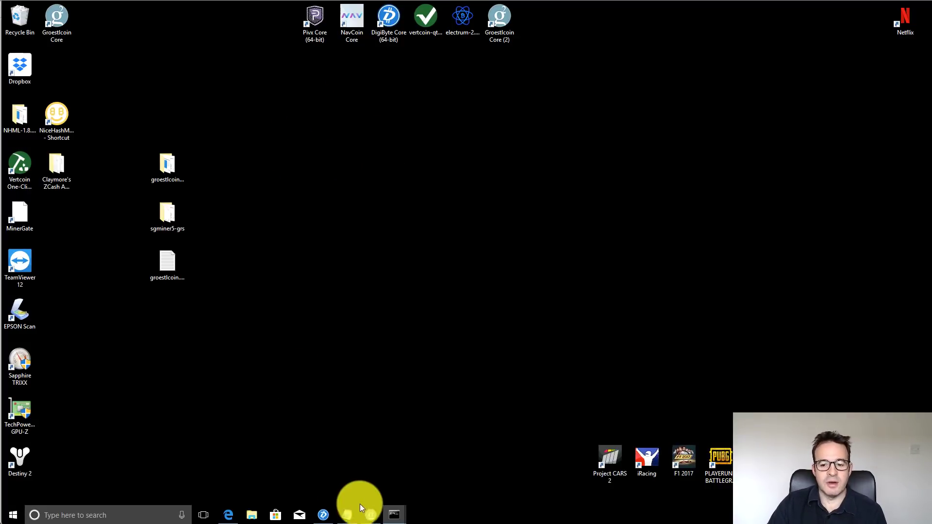
Step: Check the running miner windows, then open the Suprnova pool Dashboard
left_click(394, 515)
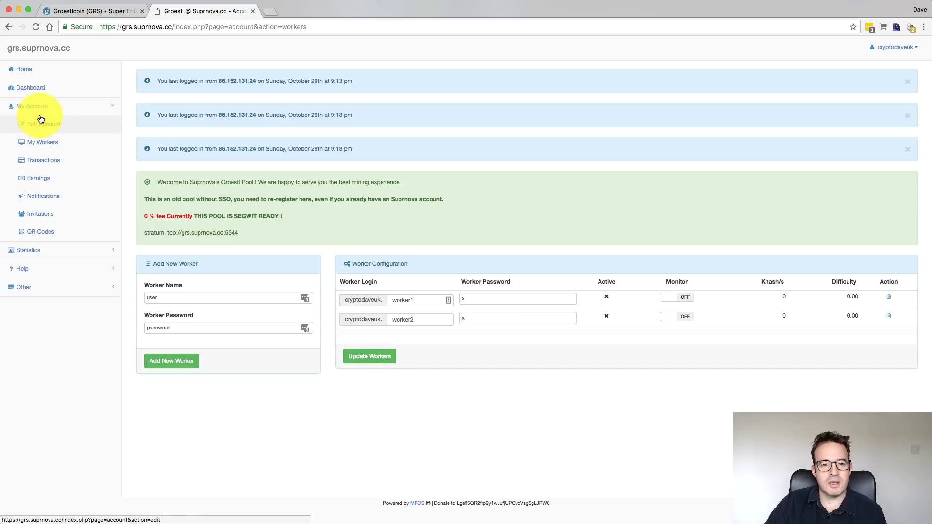
left_click(28, 90)
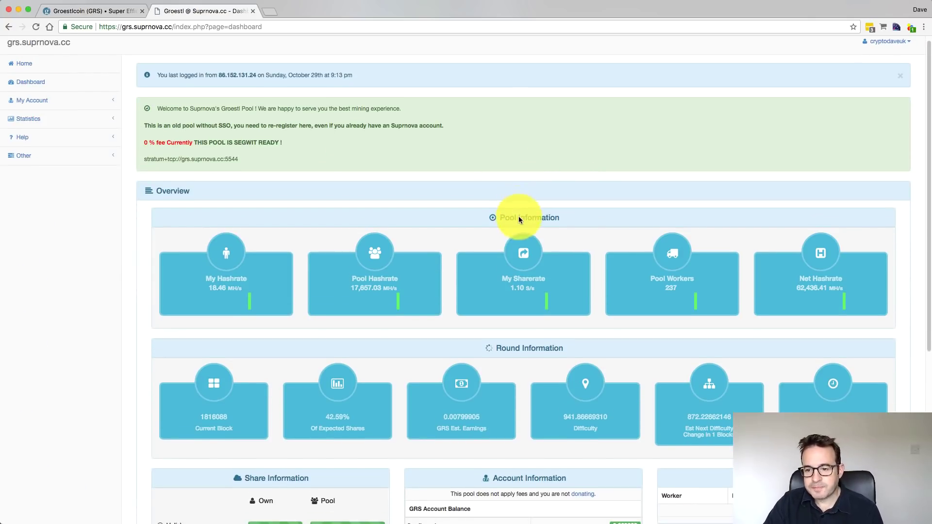
scroll(518, 216, "down", 5)
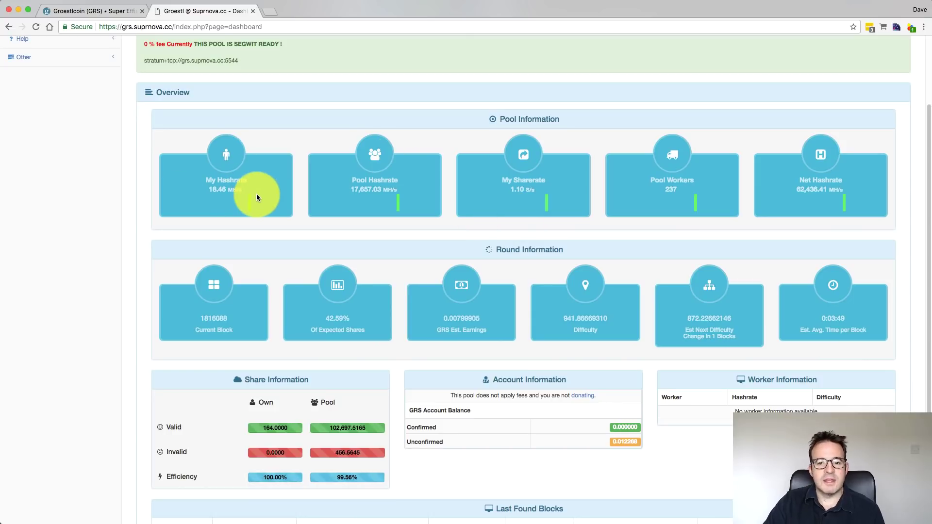
scroll(256, 194, "up", 5)
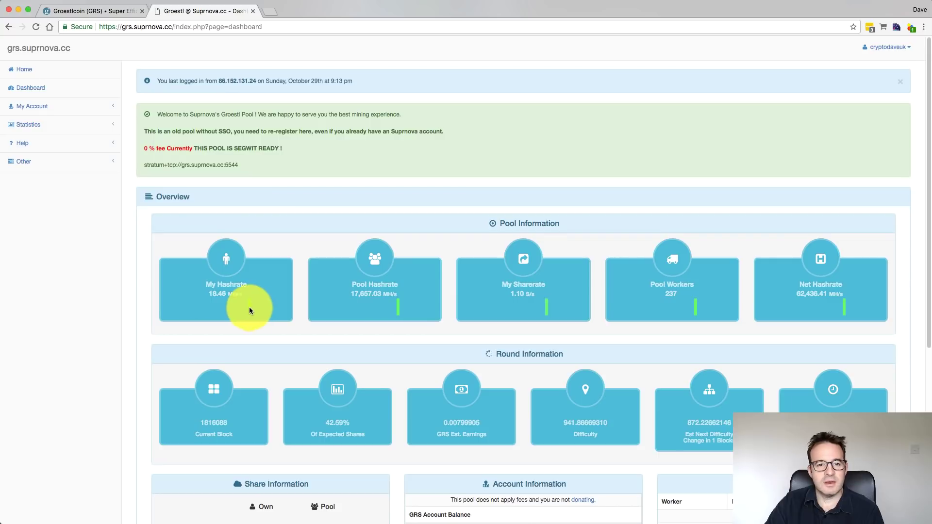
Step: Expand Statistics and go through Pool and Round to the Graphs page
left_click(57, 126)
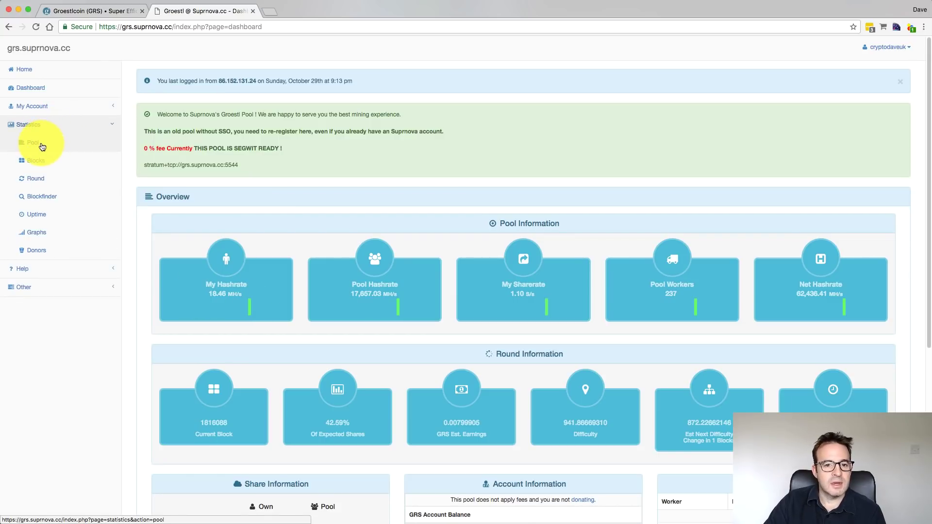
left_click(39, 144)
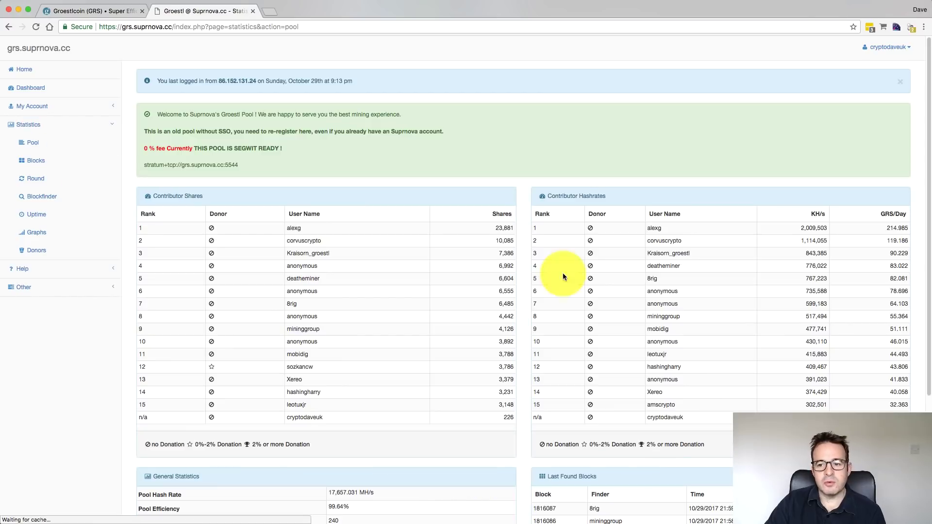
scroll(266, 335, "down", 4)
scroll(248, 328, "up", 4)
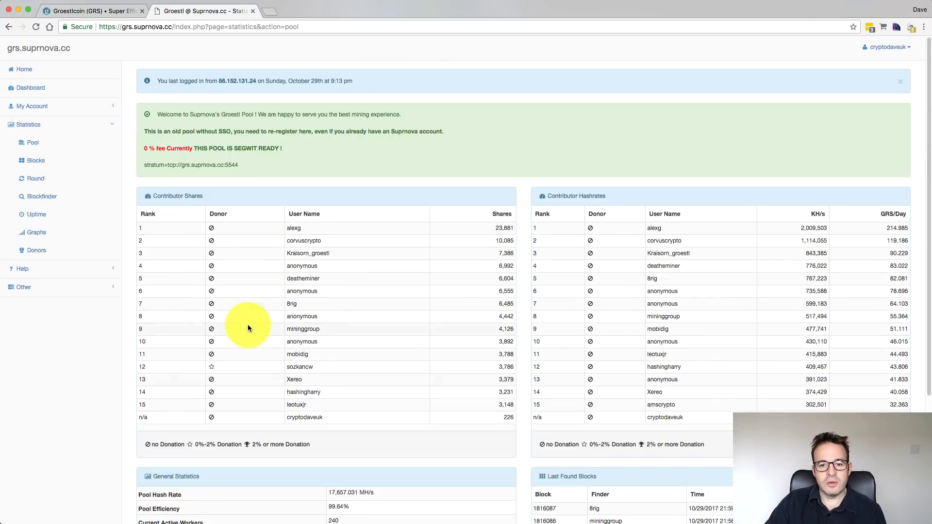
left_click(33, 180)
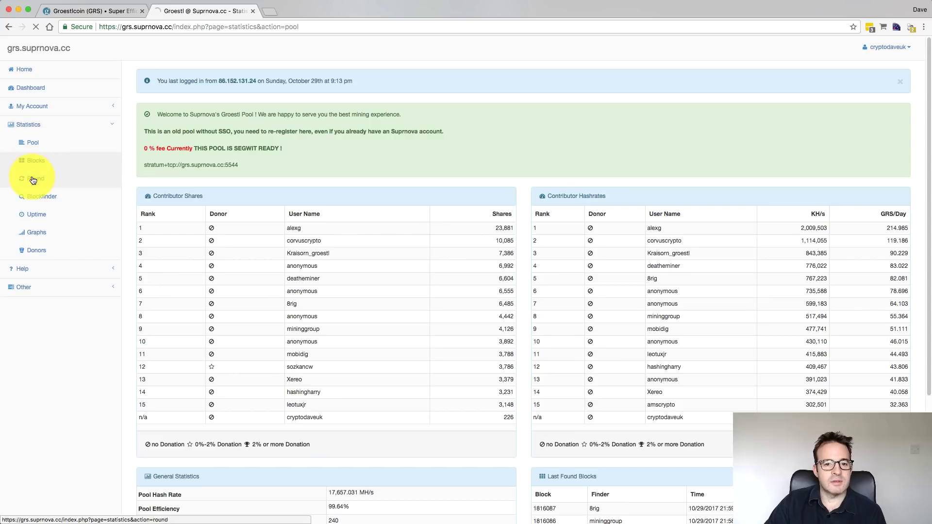
left_click(37, 231)
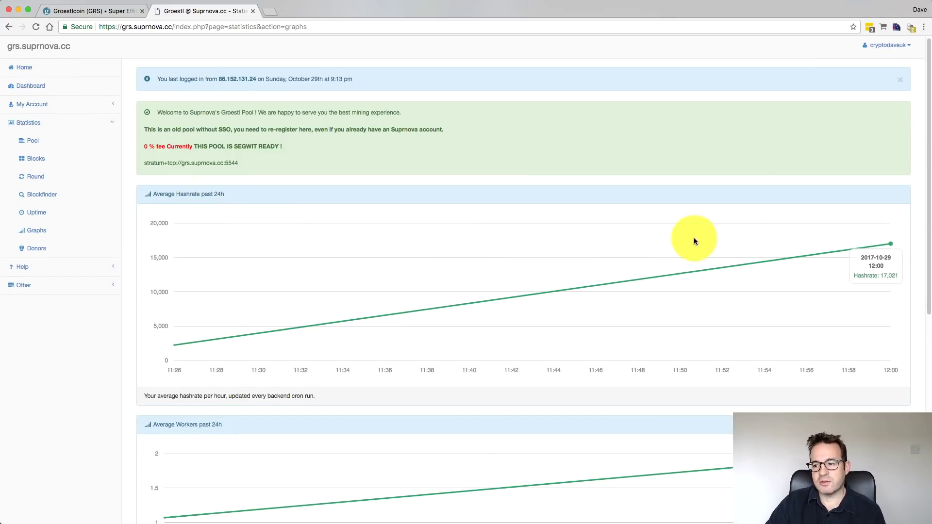
scroll(694, 241, "down", 10)
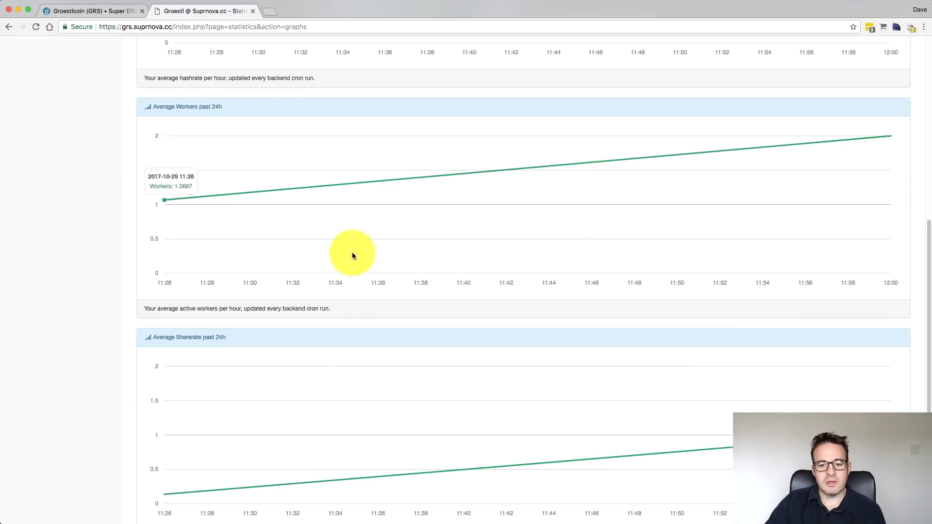
scroll(346, 257, "down", 2)
scroll(339, 262, "up", 12)
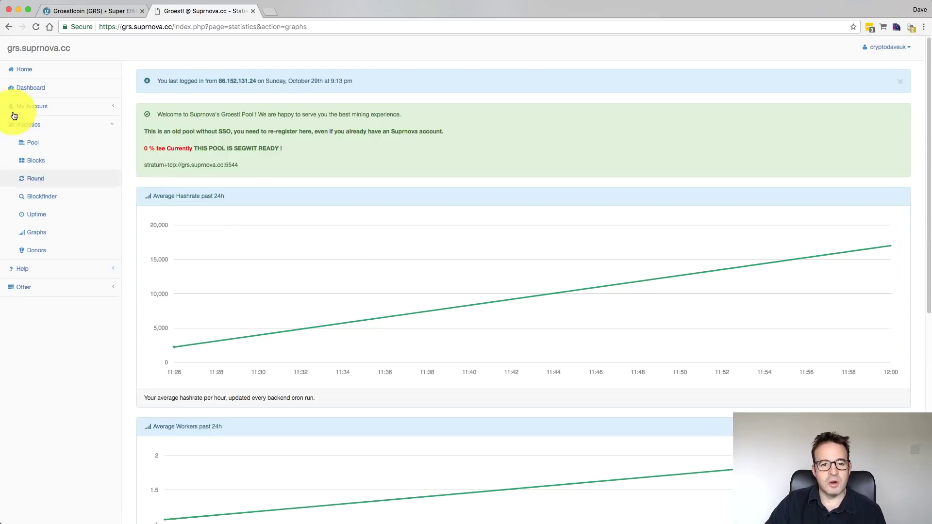
Step: Check both workers' status and hashrates under My Account > My Workers
left_click(34, 92)
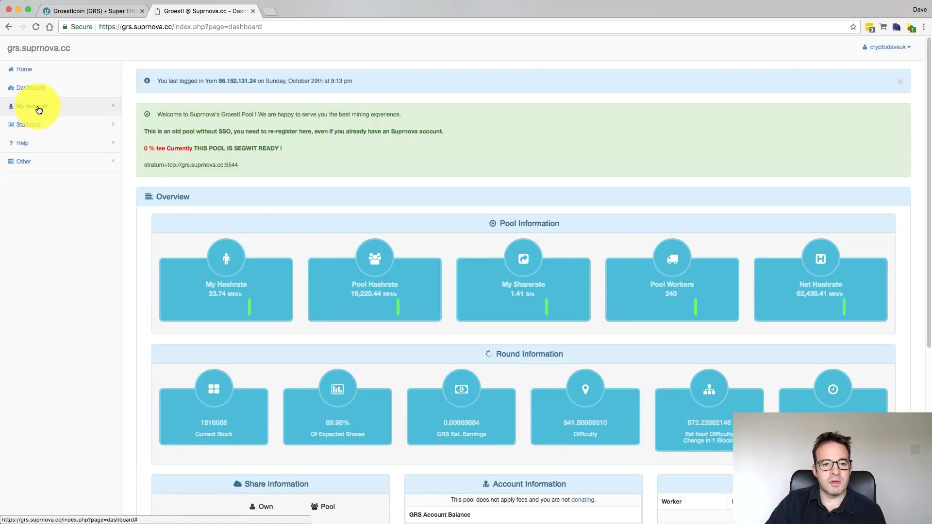
left_click(39, 107)
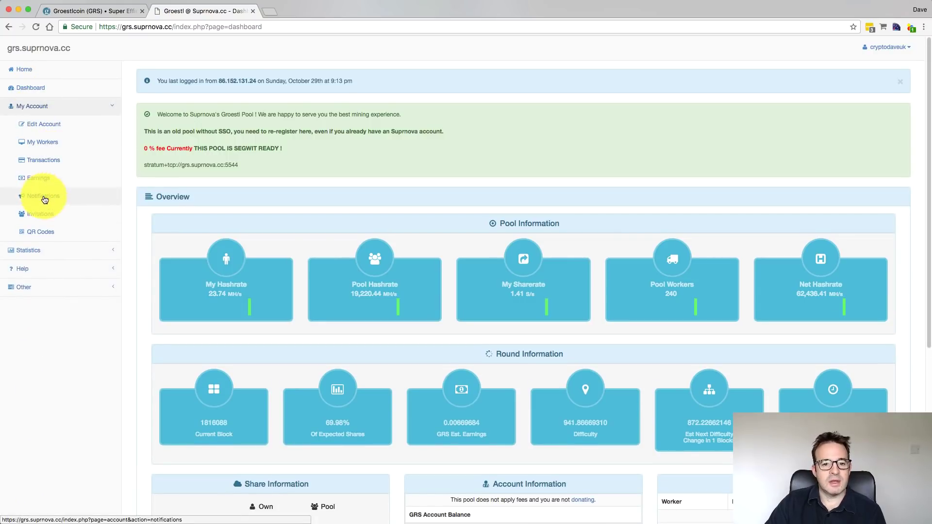
left_click(41, 143)
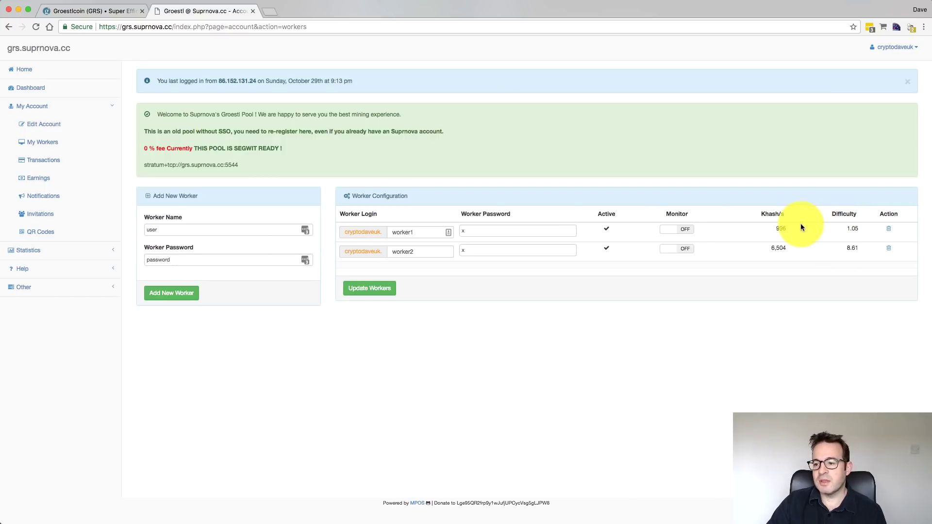
Step: Return to the Dashboard and view the account's Earnings report
left_click(25, 88)
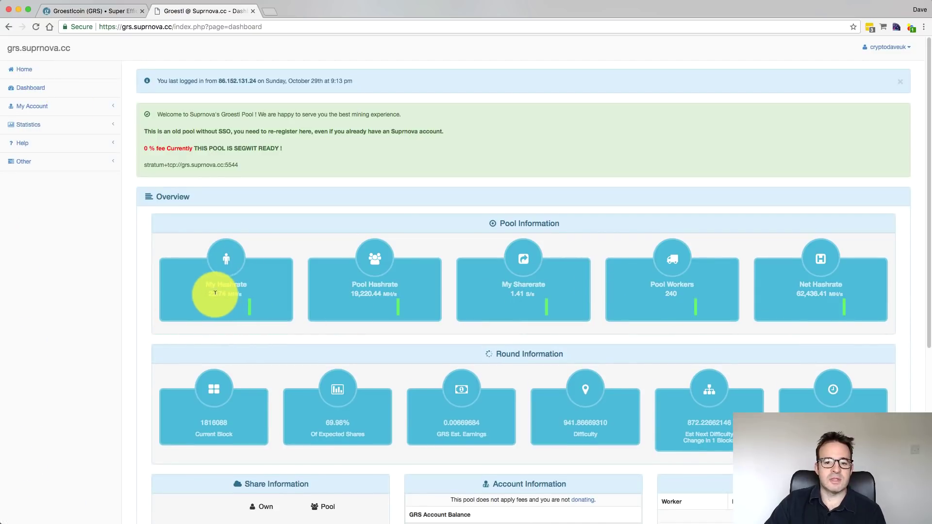
scroll(408, 268, "down", 5)
scroll(405, 268, "up", 5)
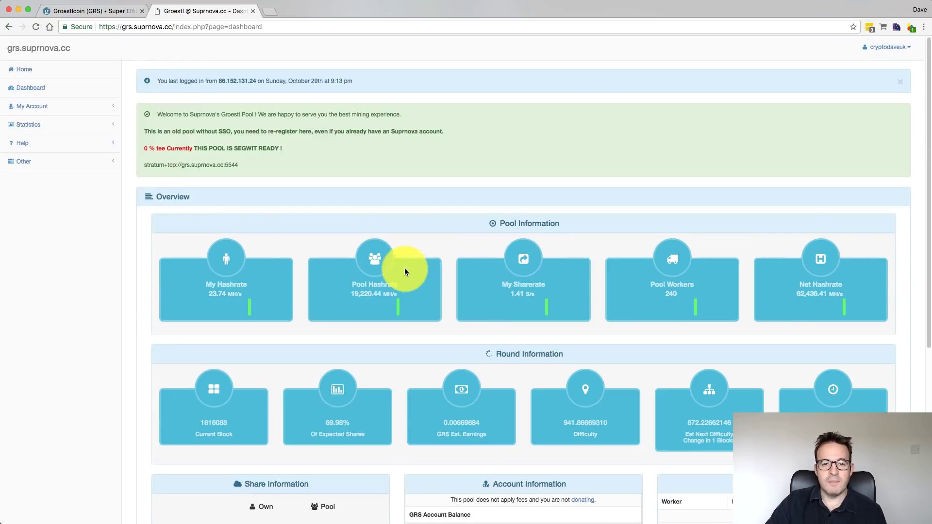
left_click(44, 107)
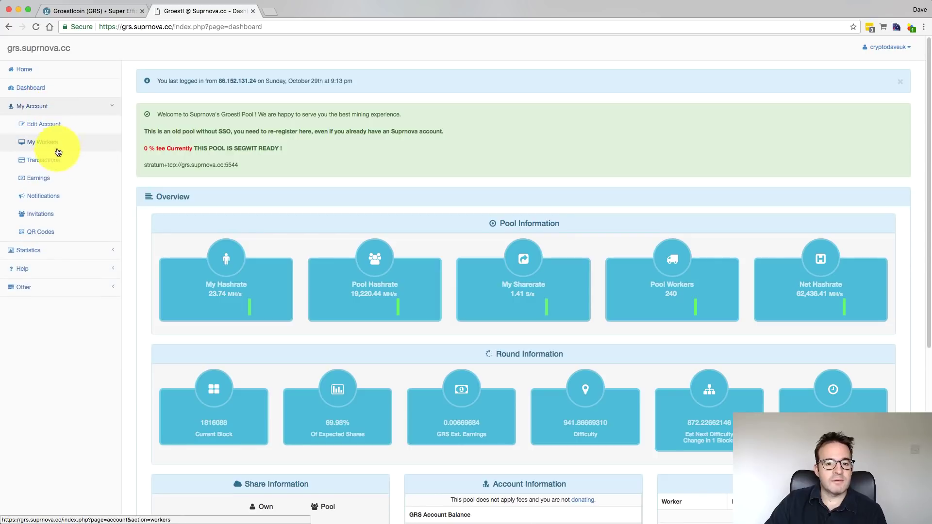
left_click(45, 182)
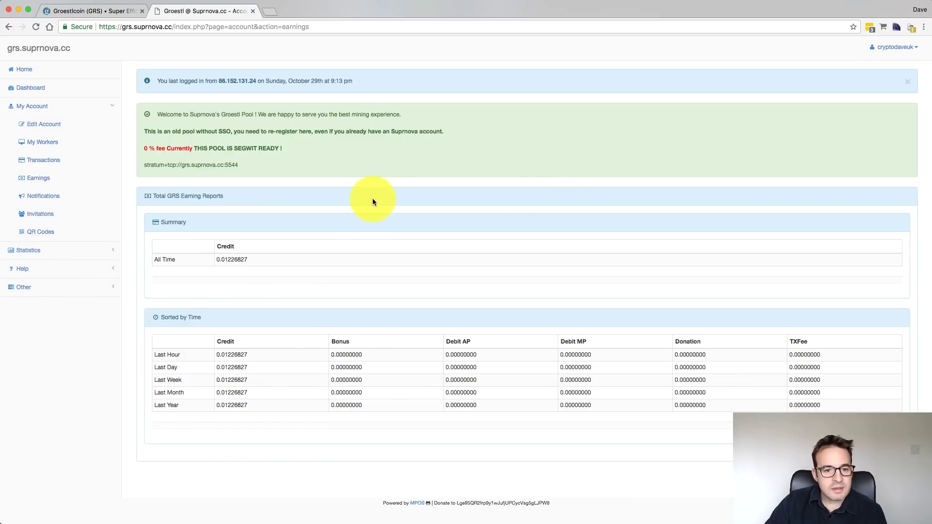
Step: Open Edit Account and click into the Payment Address field
left_click(48, 129)
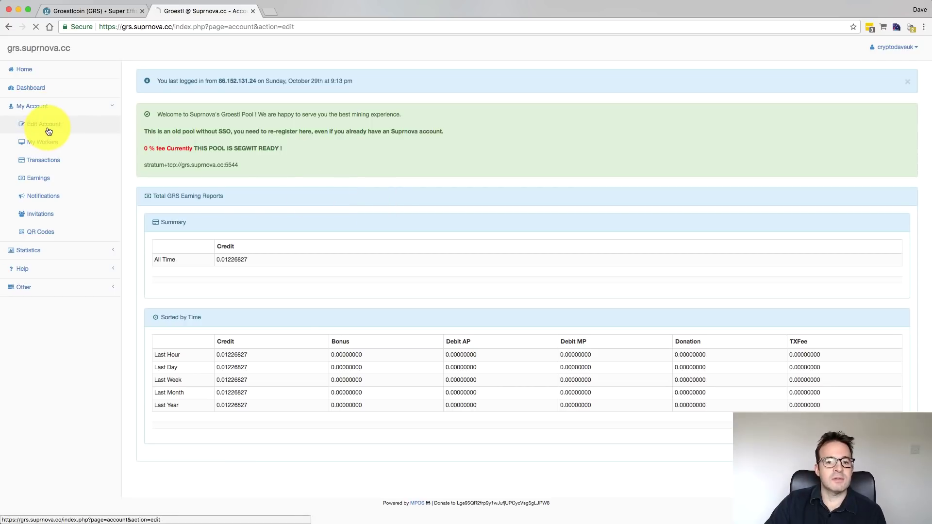
scroll(482, 271, "down", 1)
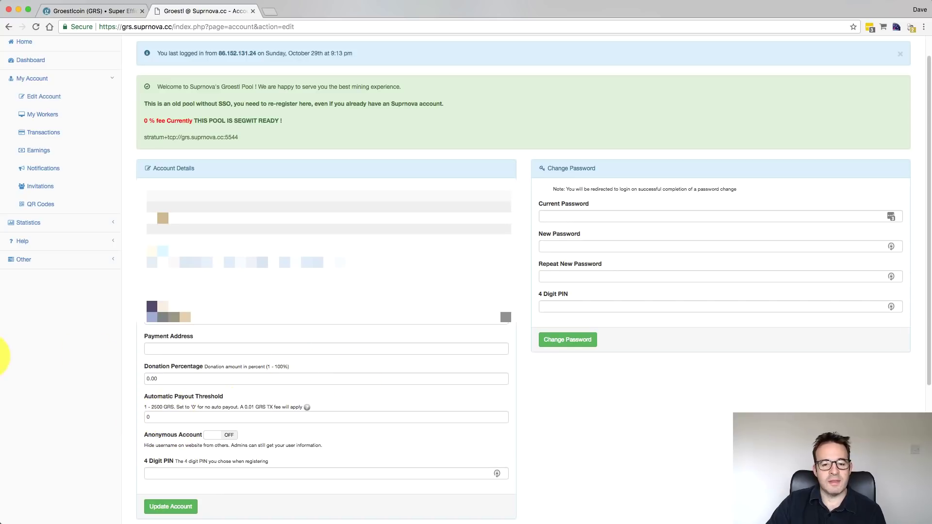
left_click(195, 348)
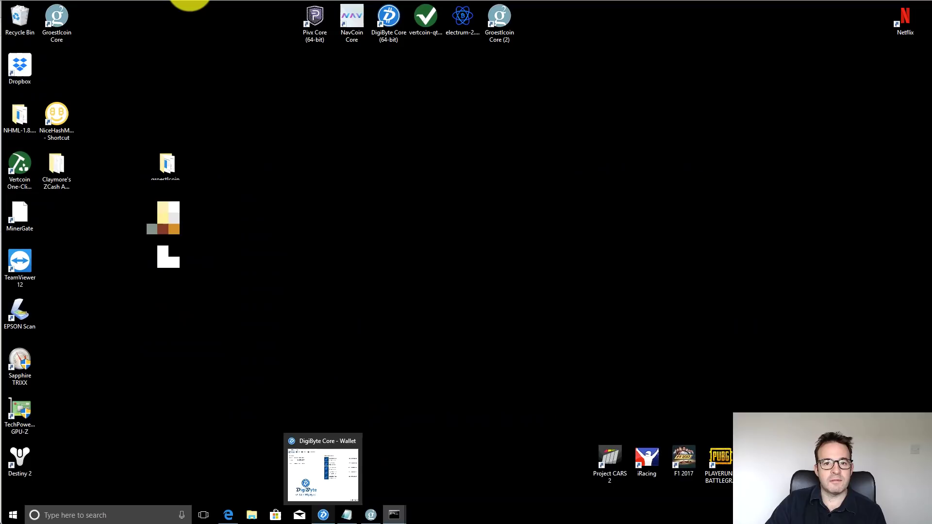
Step: Bring up the Groestlcoin Core wallet's Receive page showing the suprnova payment request from 29/10/2017
left_click(371, 514)
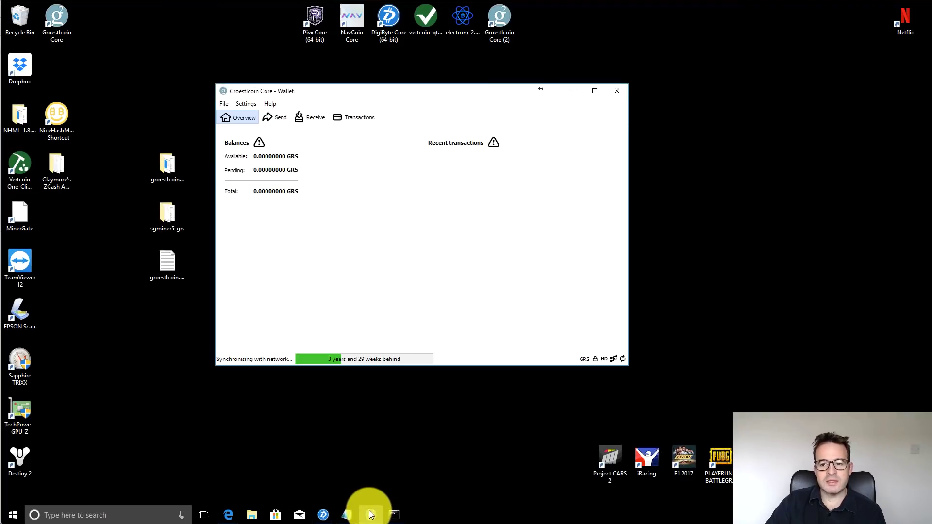
left_click(314, 118)
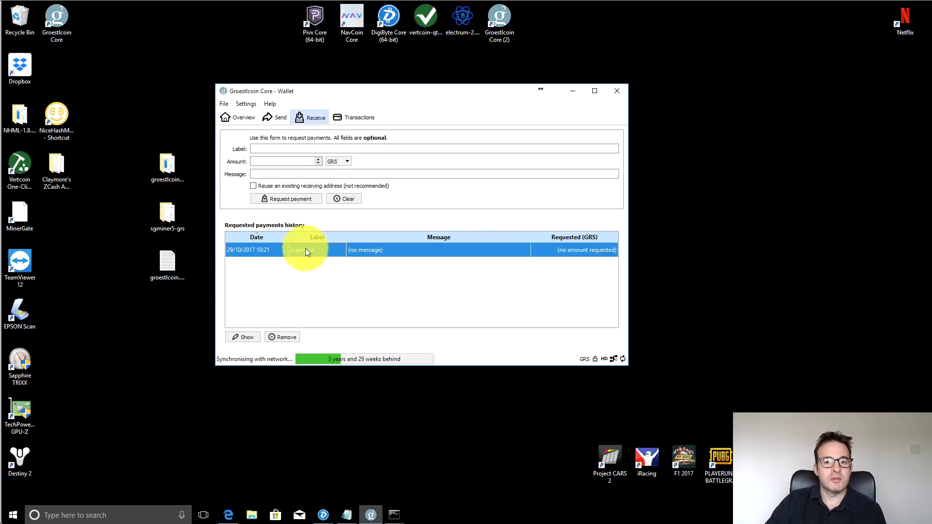